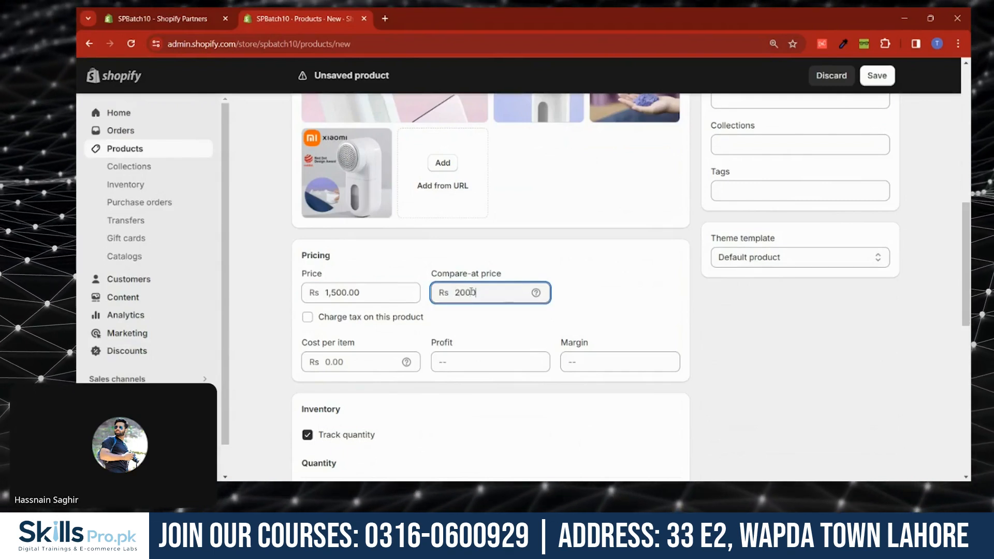
- Set the cost per item to Rs 1050
{"action": "left_click", "coordinate": [586, 301]}
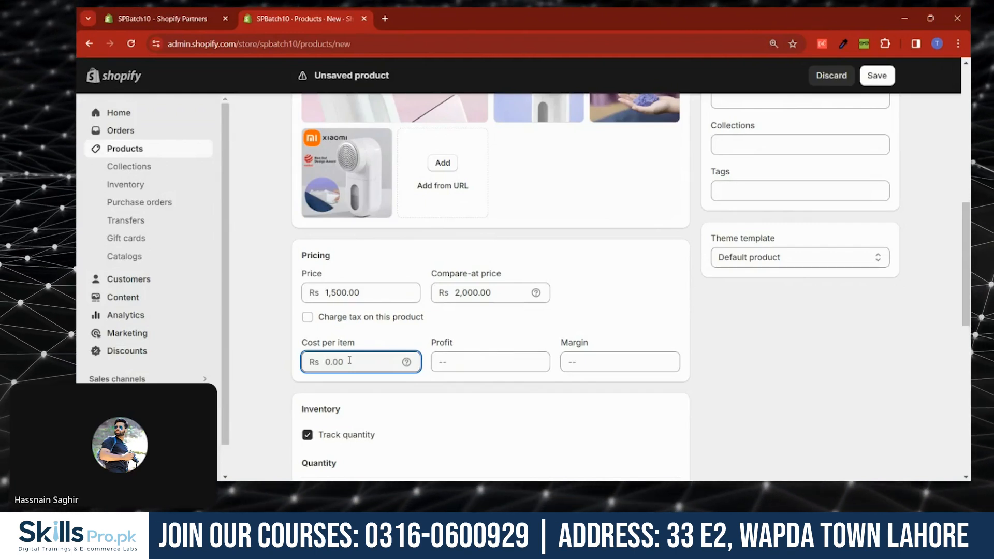
{"action": "type", "text": "900"}
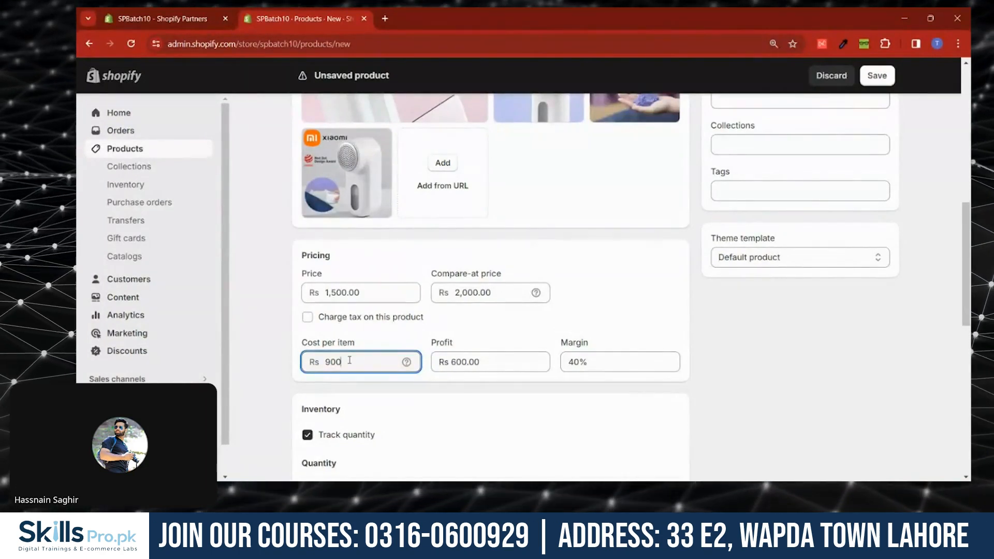
{"action": "double_click", "coordinate": [349, 360]}
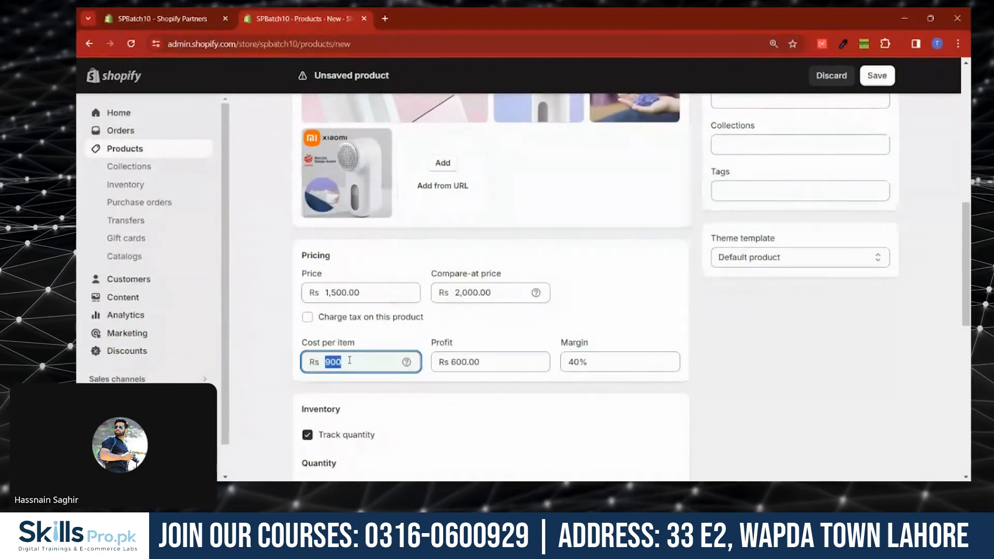
{"action": "type", "text": "1050"}
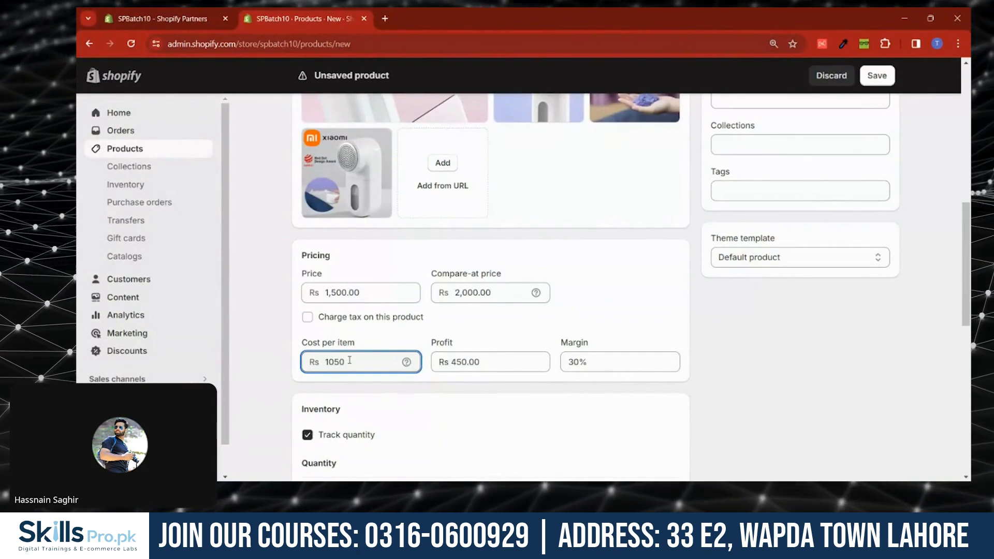
{"action": "left_click", "coordinate": [451, 332]}
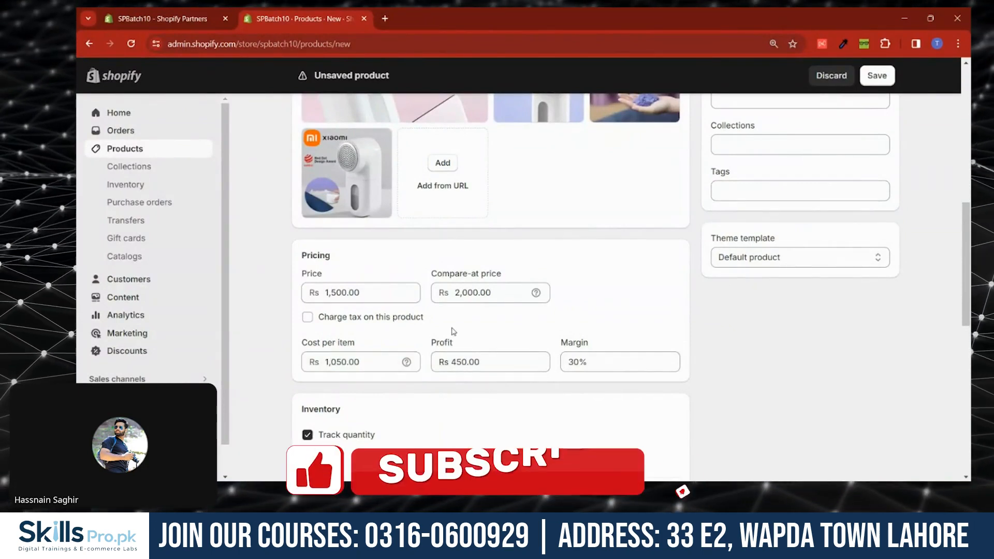
- Highlight the profit and margin figures to review them
{"action": "left_click_drag", "start_coordinate": [487, 363], "coordinate": [436, 364]}
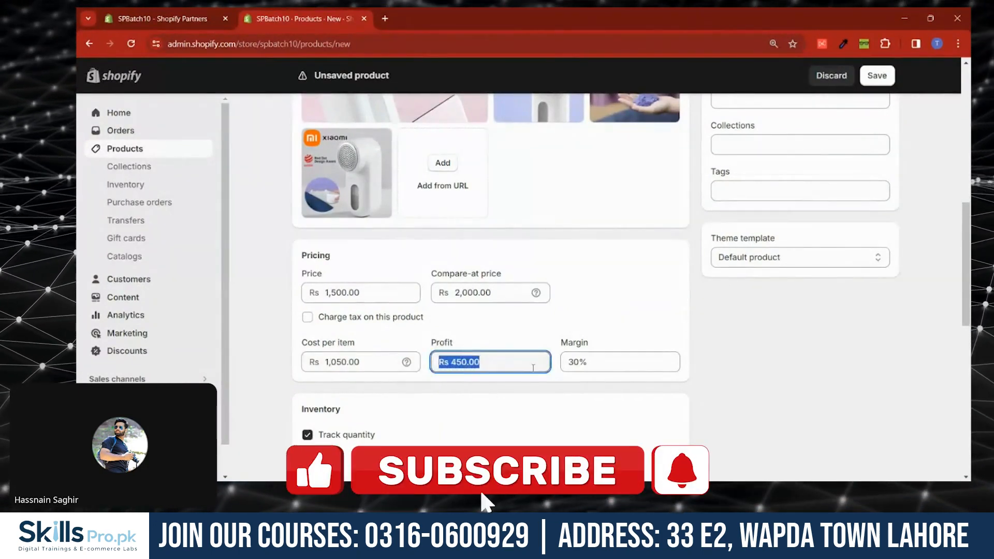
{"action": "left_click", "coordinate": [600, 369]}
{"action": "left_click_drag", "start_coordinate": [600, 369], "coordinate": [575, 366]}
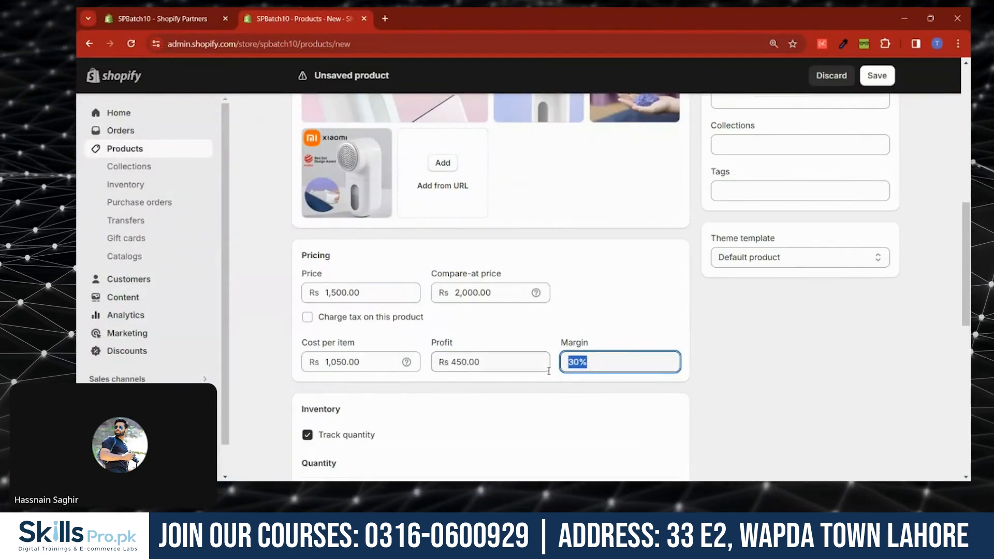
- Set the inventory quantity at the shop location to 50
{"action": "scroll", "coordinate": [512, 328], "scroll_direction": "down", "scroll_amount": 2}
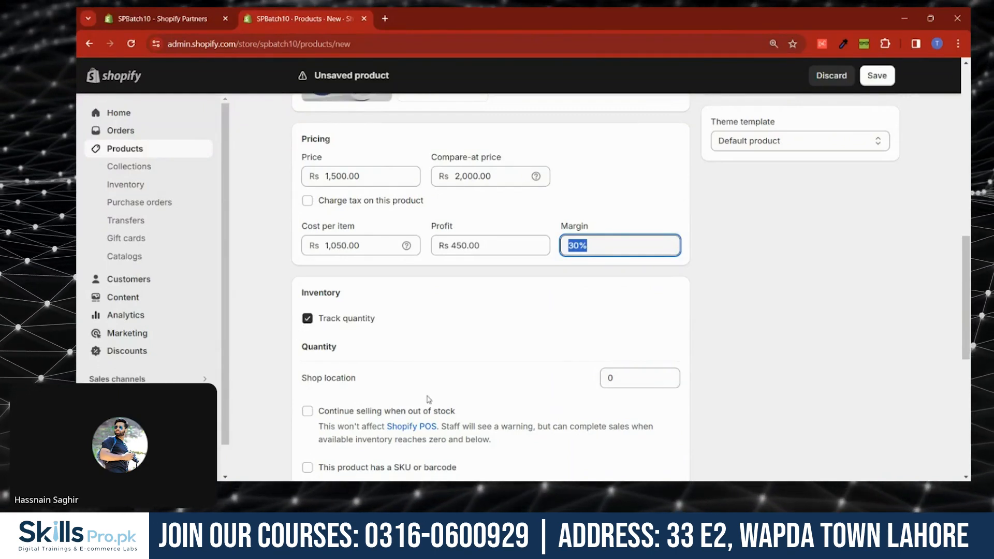
{"action": "left_click", "coordinate": [642, 376]}
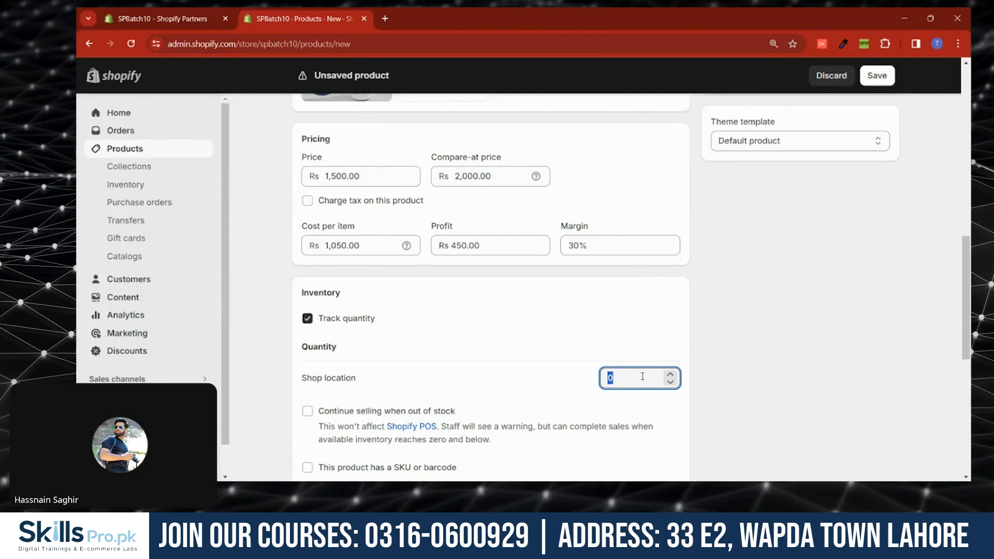
{"action": "type", "text": "50"}
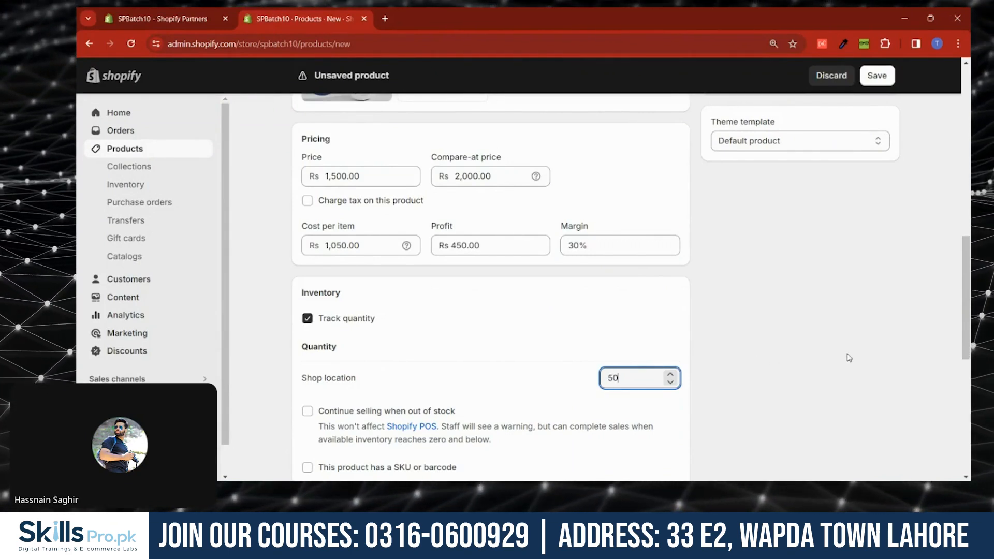
- Enable continuing to sell the product when it is out of stock
{"action": "scroll", "coordinate": [569, 342], "scroll_direction": "down", "scroll_amount": 1}
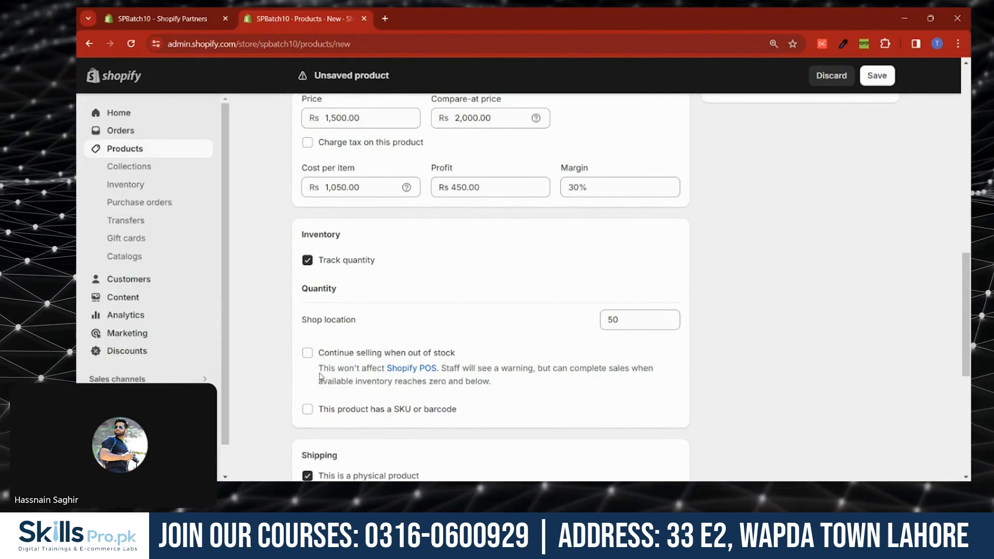
{"action": "double_click", "coordinate": [627, 314]}
{"action": "left_click", "coordinate": [700, 323]}
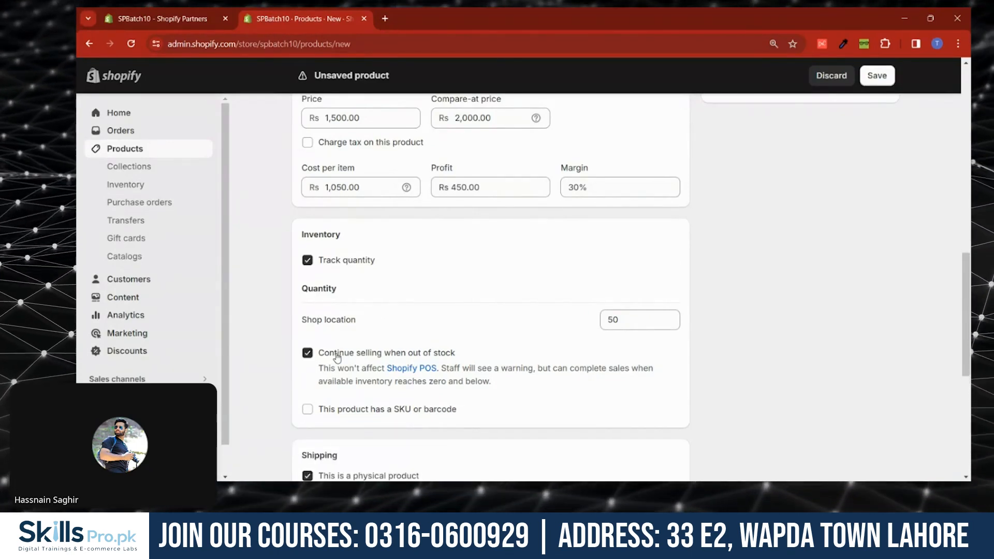
- Set the product's shipping weight to 0.5 kg
{"action": "scroll", "coordinate": [317, 300], "scroll_direction": "down", "scroll_amount": 2}
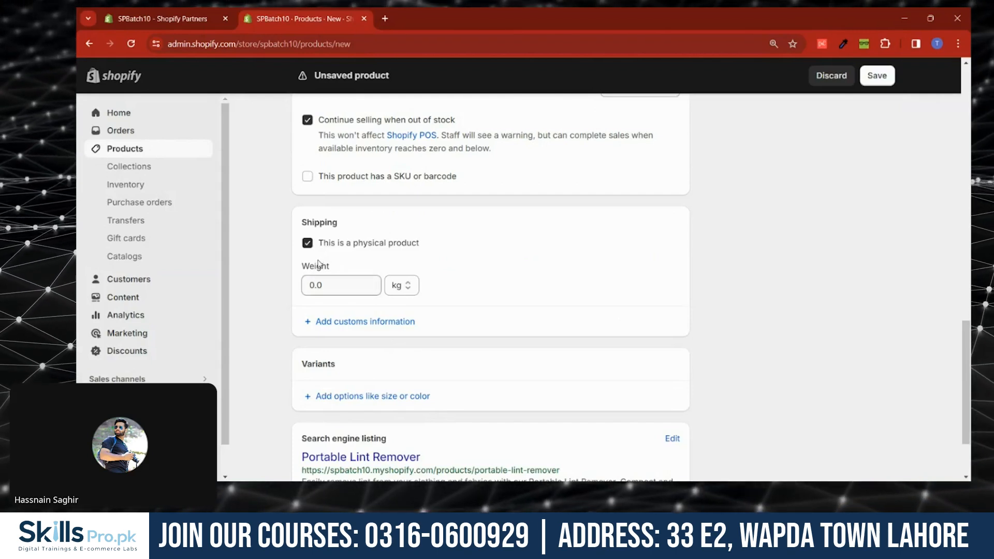
{"action": "left_click", "coordinate": [331, 285]}
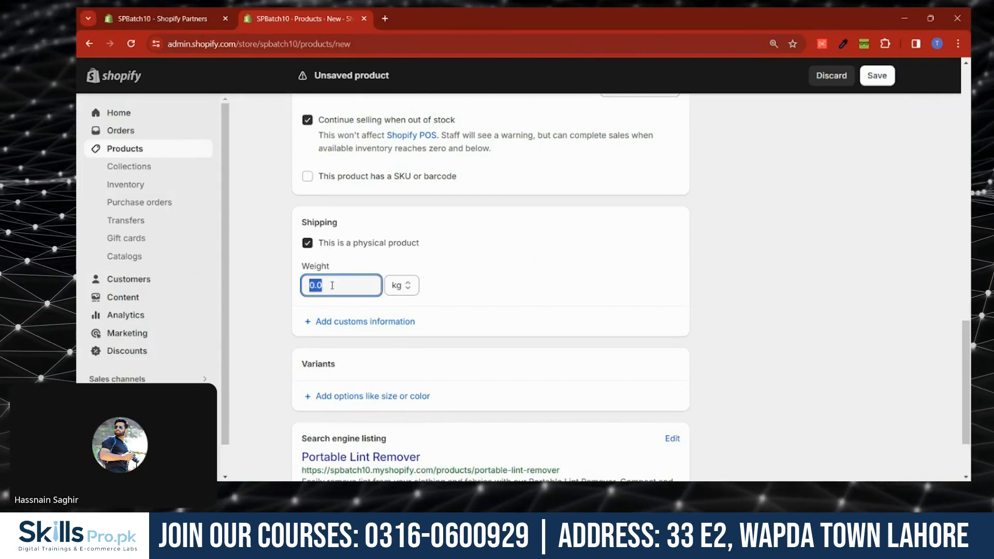
{"action": "type", "text": "0"}
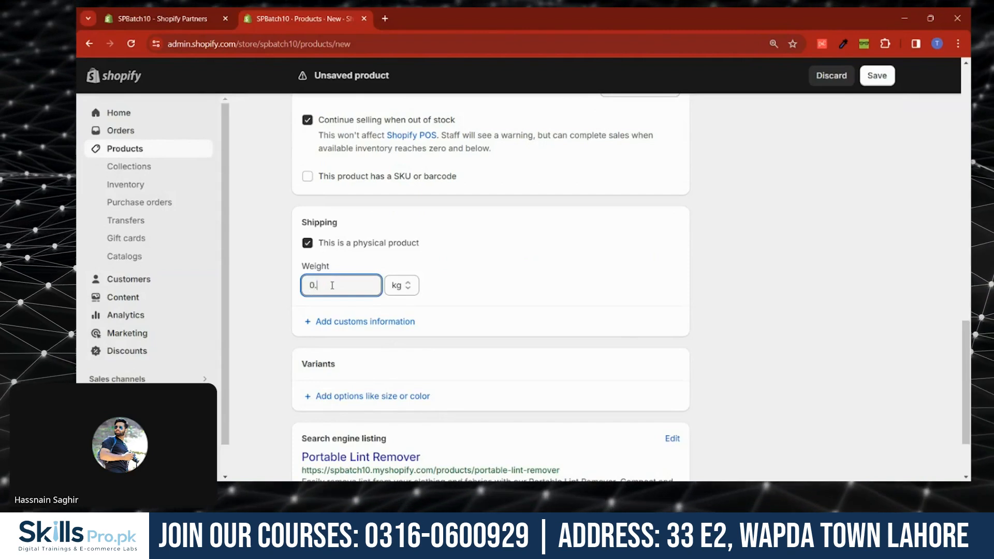
{"action": "left_click", "coordinate": [618, 297]}
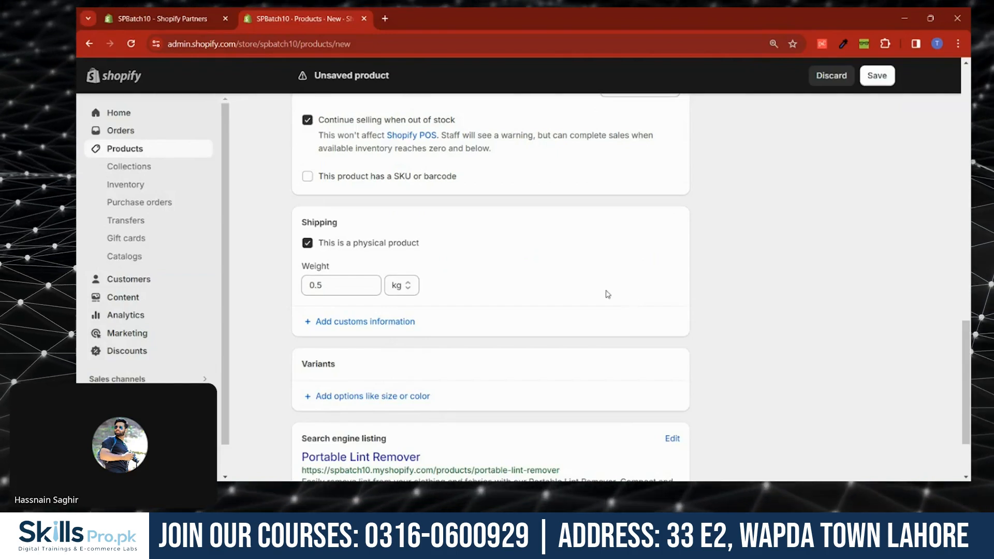
- Add a variant option and choose Color as its option name
{"action": "scroll", "coordinate": [313, 282], "scroll_direction": "up", "scroll_amount": 15}
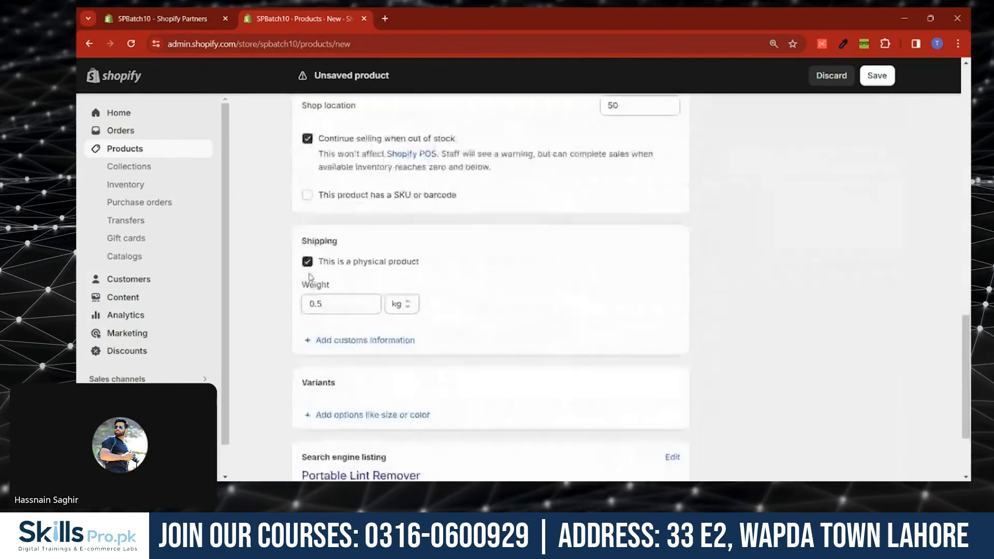
{"action": "scroll", "coordinate": [311, 277], "scroll_direction": "down", "scroll_amount": 2}
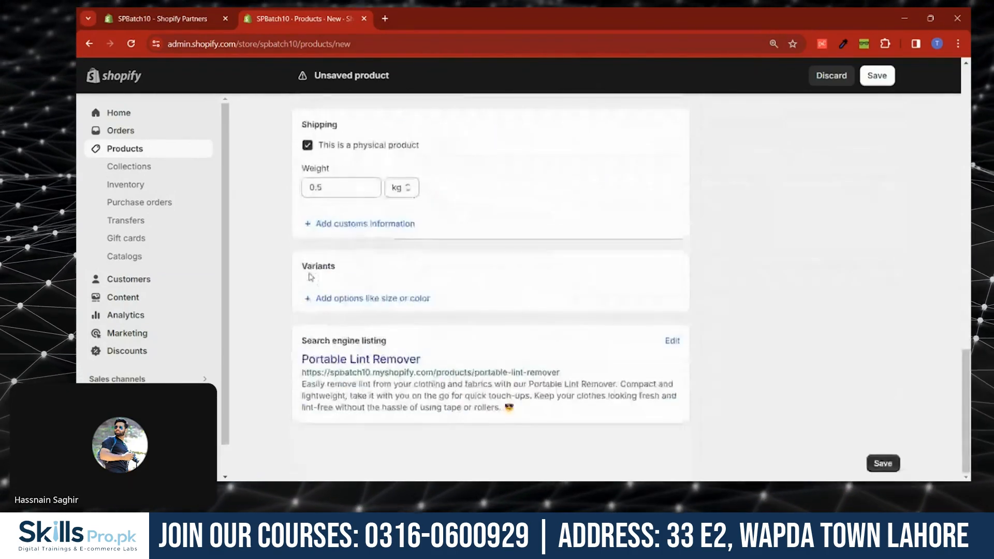
{"action": "left_click", "coordinate": [326, 298]}
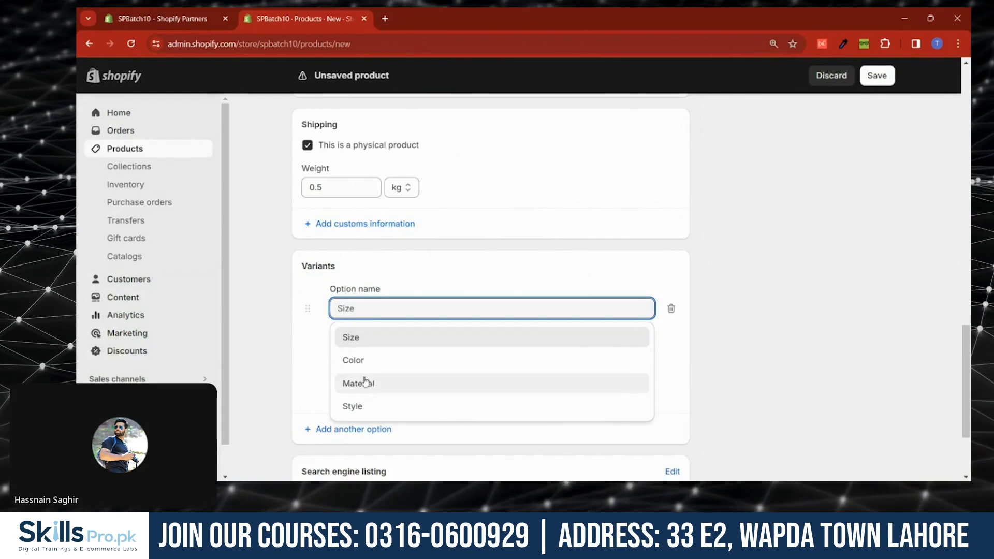
{"action": "left_click", "coordinate": [364, 360]}
{"action": "left_click", "coordinate": [361, 363]}
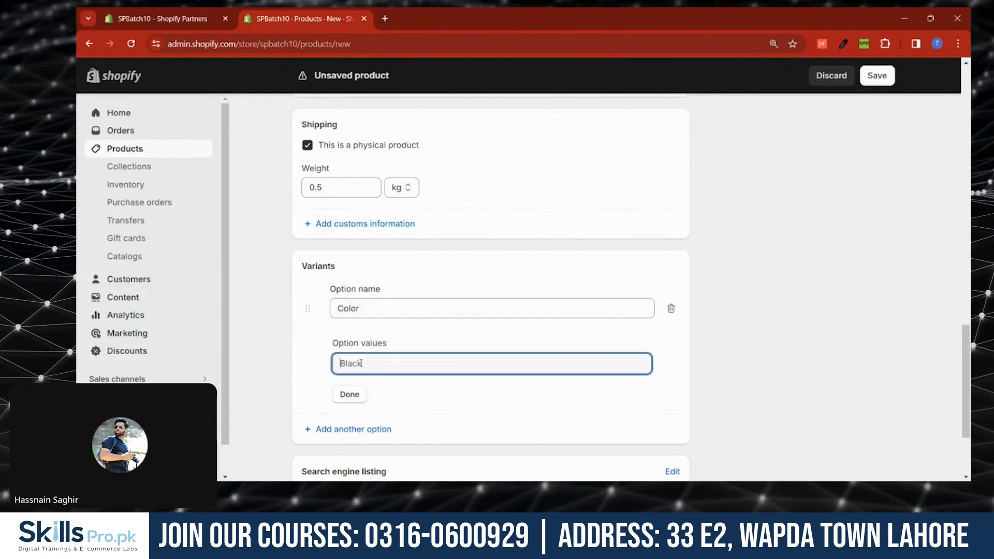
- Enter White and Black as the Color option values and finish the option
{"action": "type", "text": "White"}
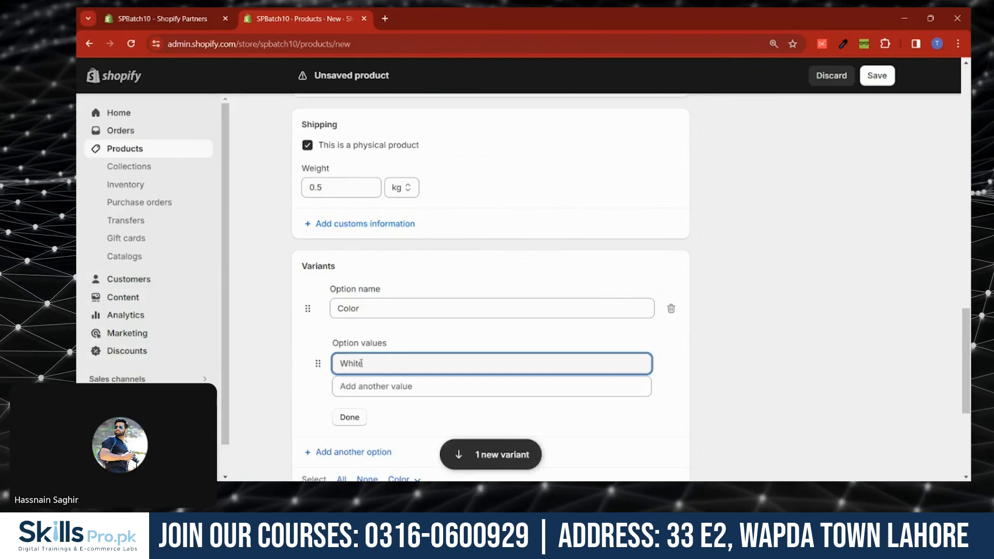
{"action": "left_click", "coordinate": [414, 387]}
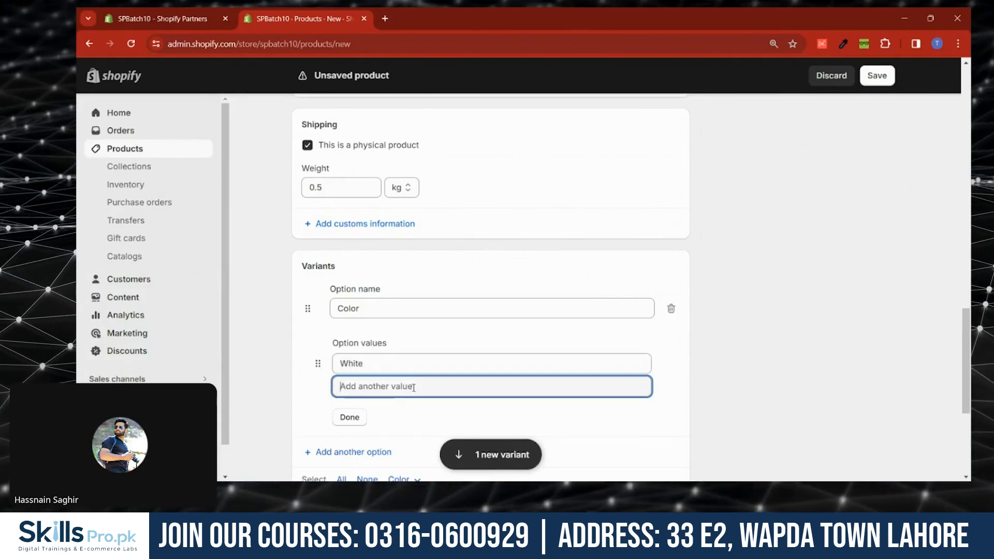
{"action": "type", "text": "Black"}
{"action": "left_click", "coordinate": [728, 366]}
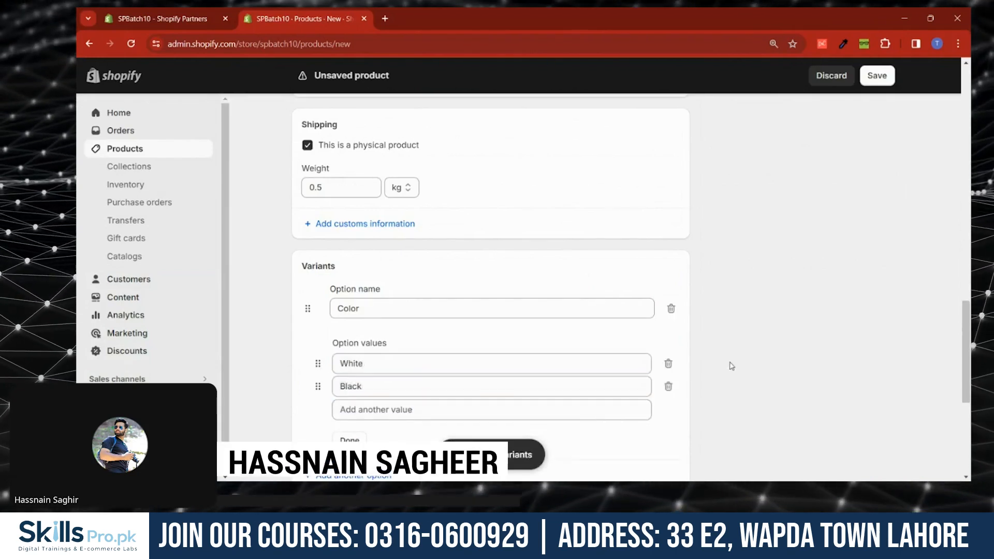
{"action": "scroll", "coordinate": [569, 350], "scroll_direction": "down", "scroll_amount": 2}
{"action": "left_click", "coordinate": [354, 325]}
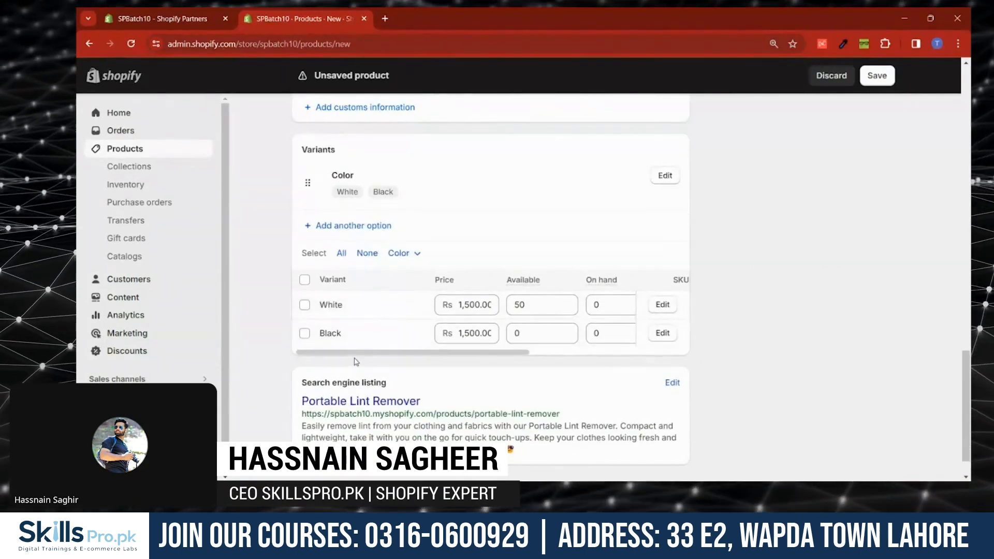
- Set the Black variant's available quantity and the White variant's on-hand quantity to 50 each
{"action": "left_click_drag", "start_coordinate": [356, 355], "coordinate": [378, 355]}
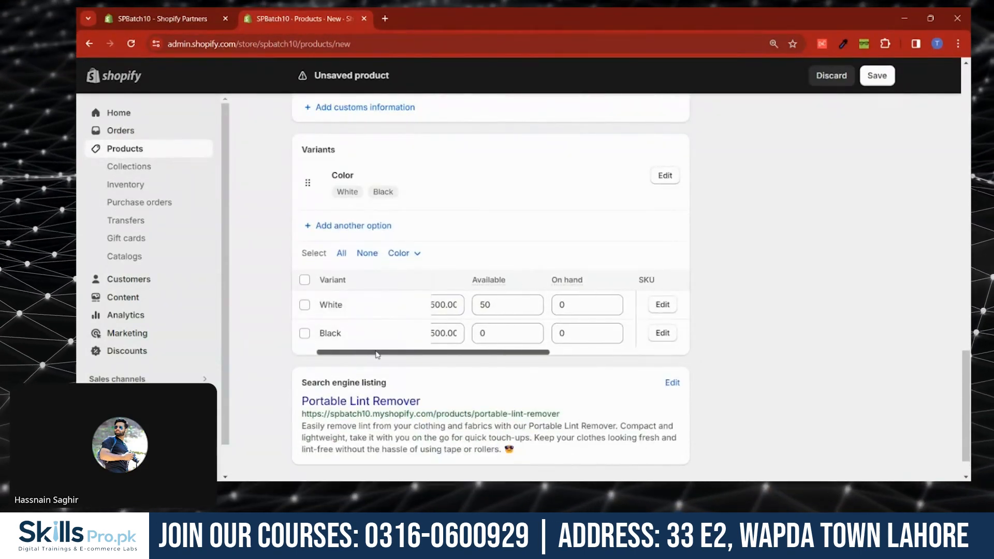
{"action": "left_click", "coordinate": [485, 336]}
{"action": "type", "text": "50"}
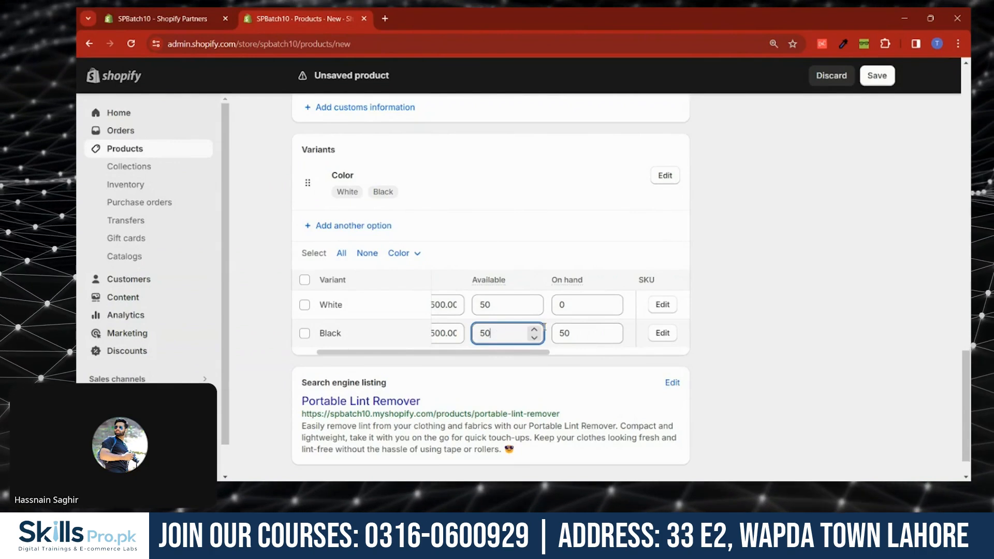
{"action": "left_click", "coordinate": [570, 305]}
{"action": "type", "text": "50"}
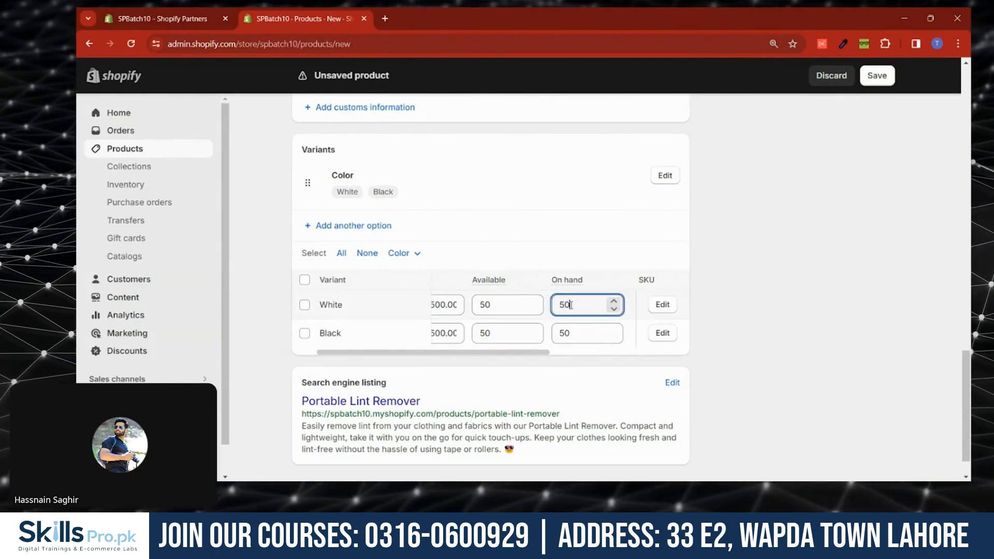
{"action": "left_click", "coordinate": [759, 289]}
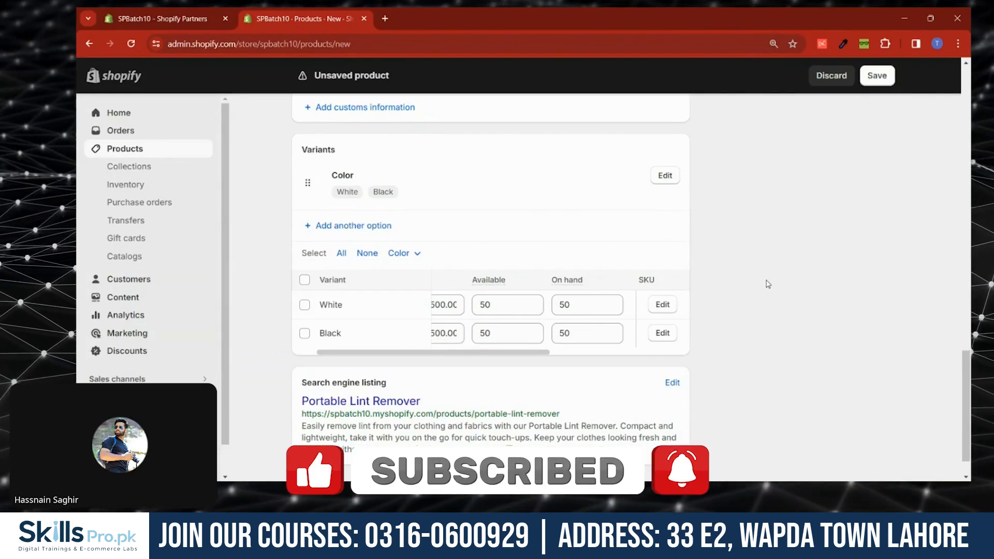
{"action": "left_click_drag", "start_coordinate": [507, 352], "coordinate": [398, 356]}
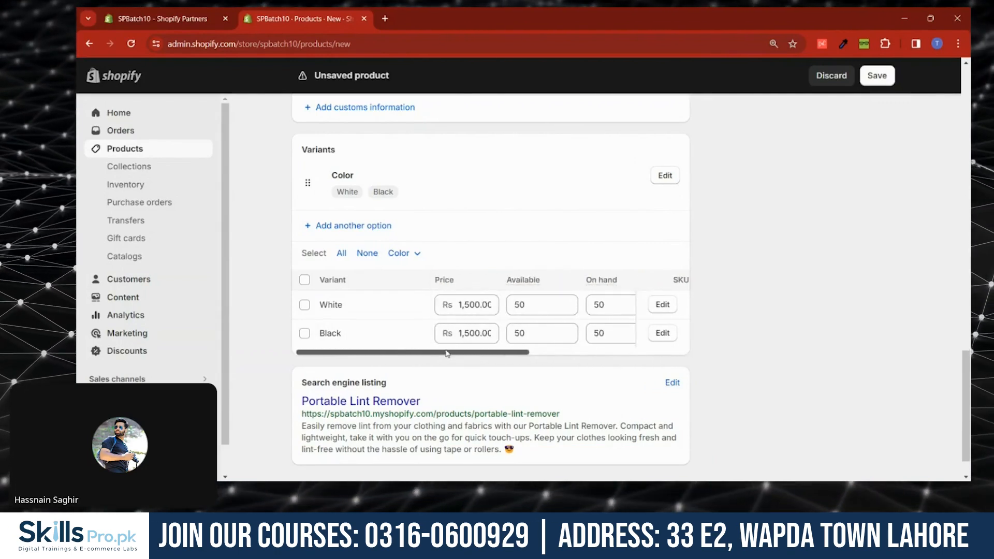
- Set the product type to Lint Remover in the product organization section
{"action": "scroll", "coordinate": [447, 354], "scroll_direction": "up", "scroll_amount": 6}
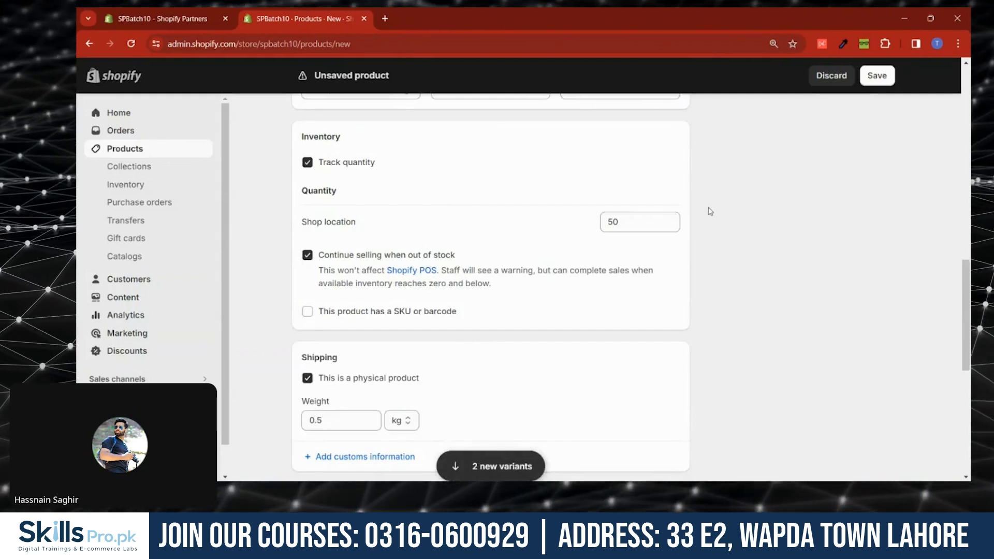
{"action": "scroll", "coordinate": [709, 211], "scroll_direction": "up", "scroll_amount": 15}
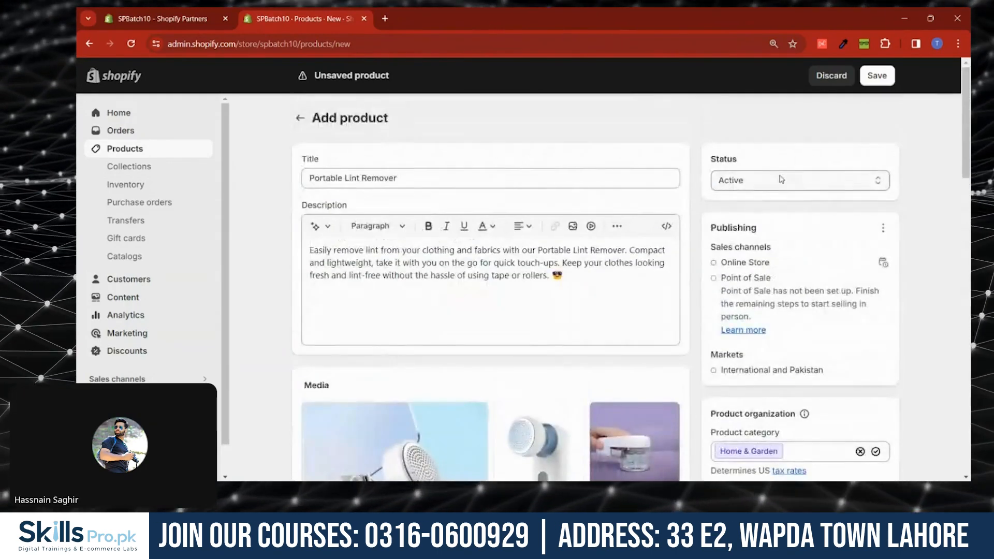
{"action": "scroll", "coordinate": [771, 191], "scroll_direction": "down", "scroll_amount": 5}
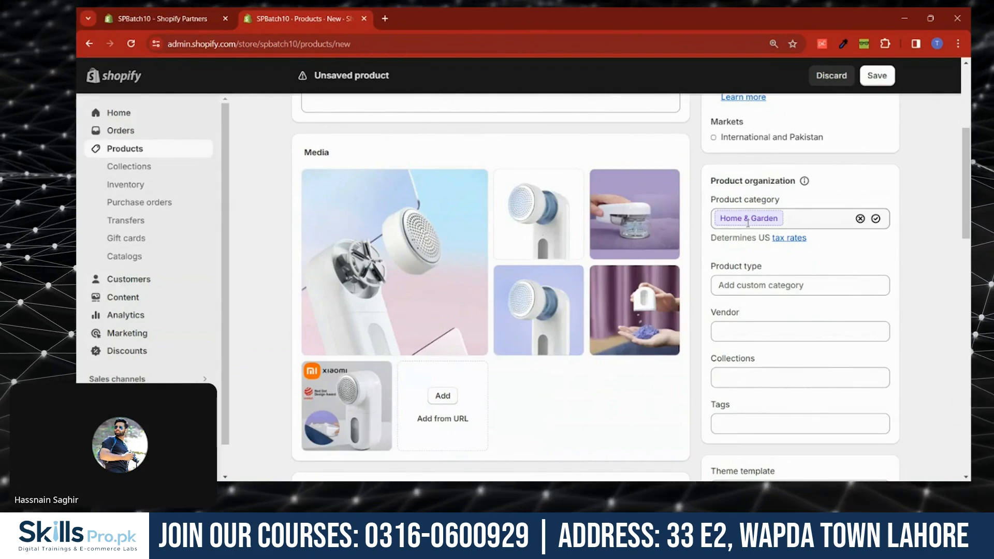
{"action": "scroll", "coordinate": [747, 223], "scroll_direction": "down", "scroll_amount": 1}
{"action": "left_click", "coordinate": [745, 220]}
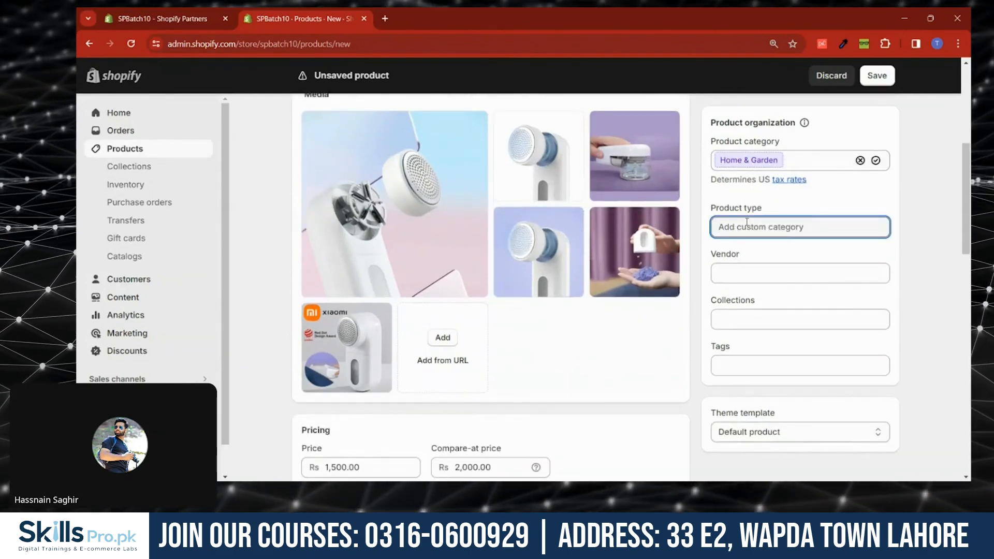
{"action": "type", "text": "Lint Remover"}
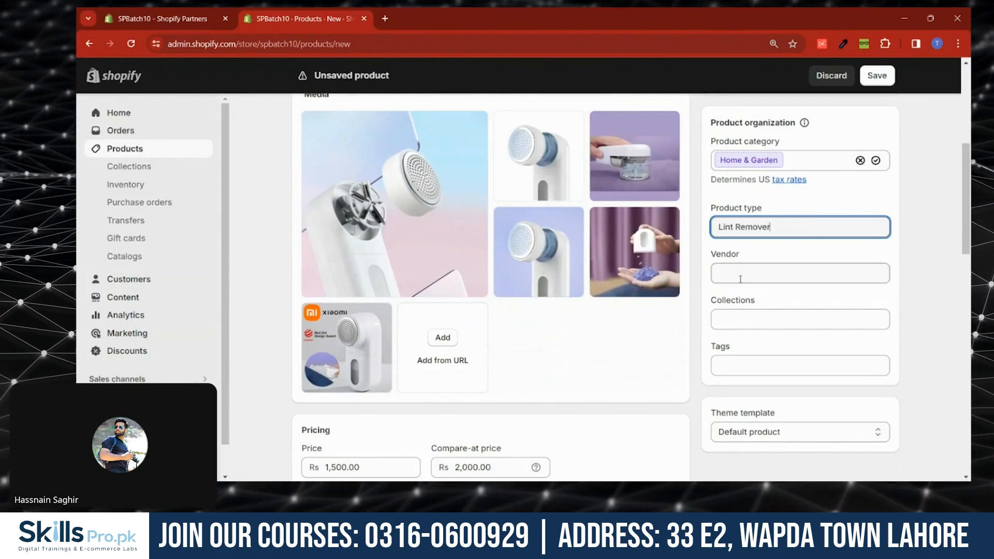
{"action": "left_click", "coordinate": [740, 278]}
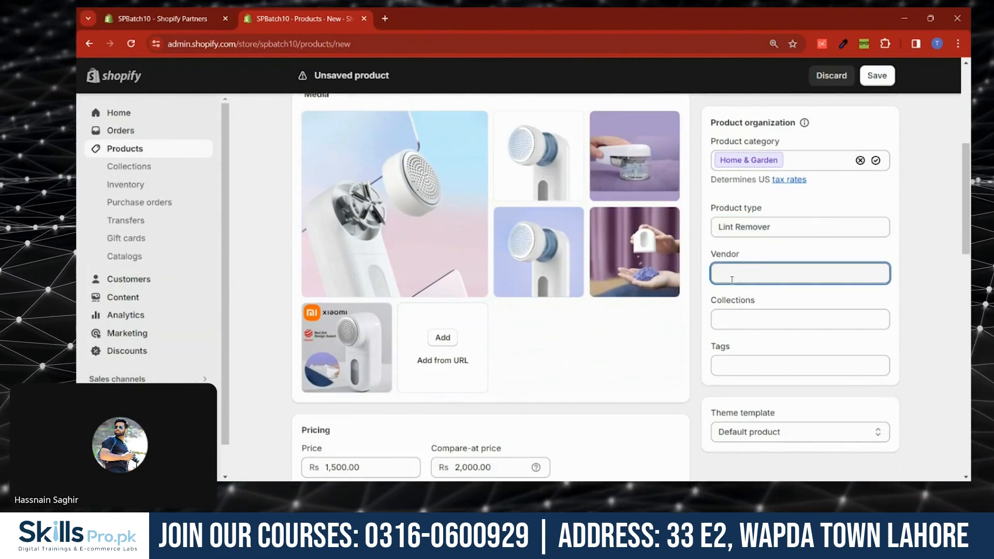
- Set the vendor to a new vendor named My Store
{"action": "type", "text": "M"}
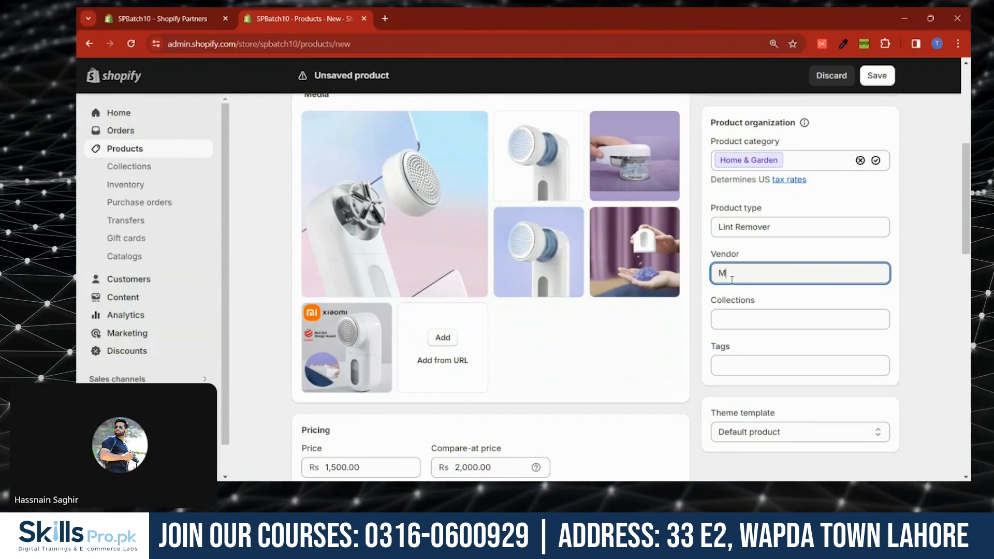
{"action": "type", "text": "y S"}
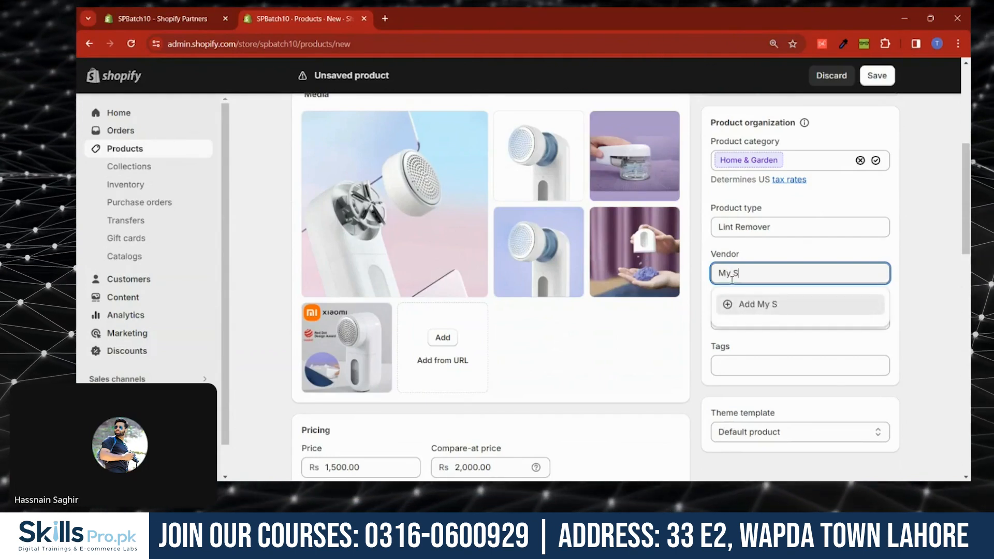
{"action": "type", "text": "tore"}
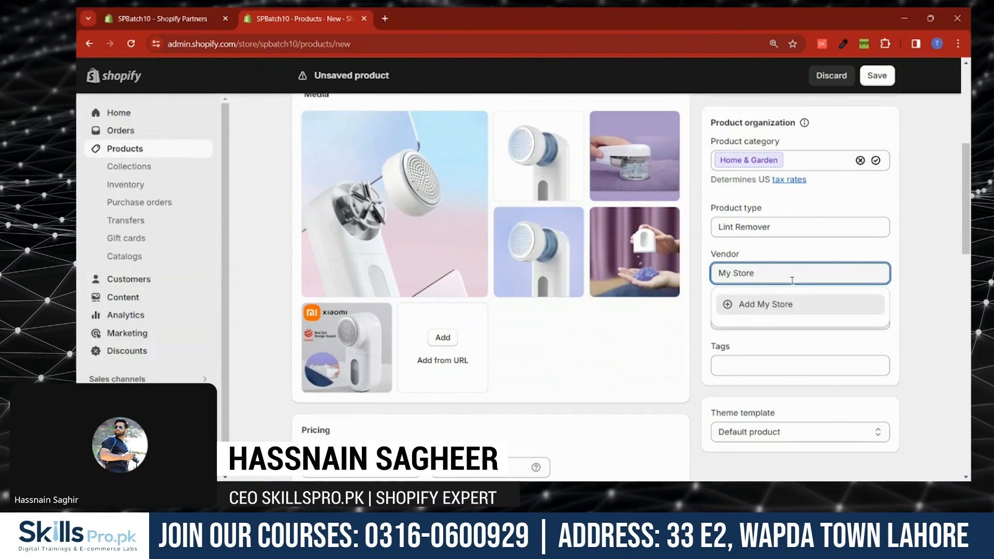
{"action": "left_click", "coordinate": [828, 307]}
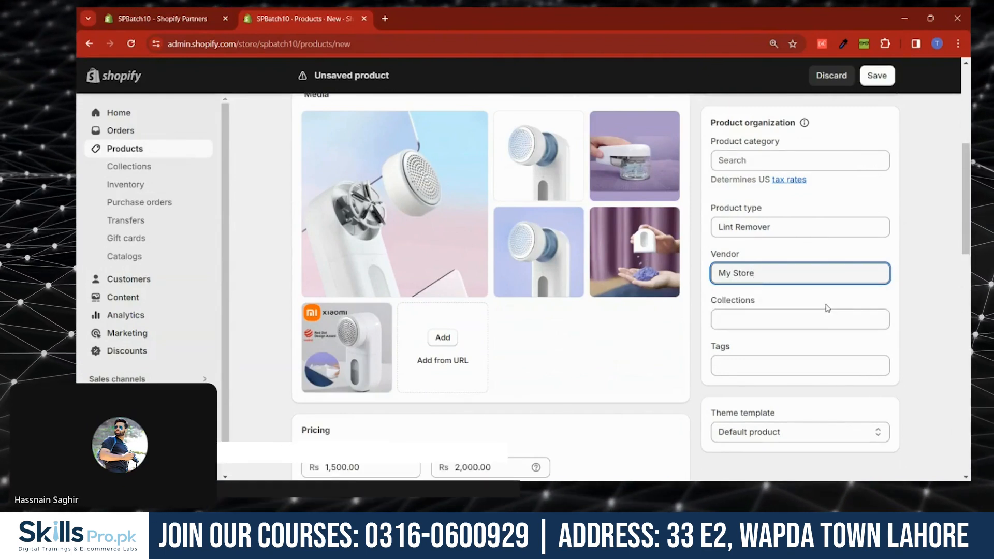
- Add the product to the Smart Gadgets collection
{"action": "left_click", "coordinate": [796, 315]}
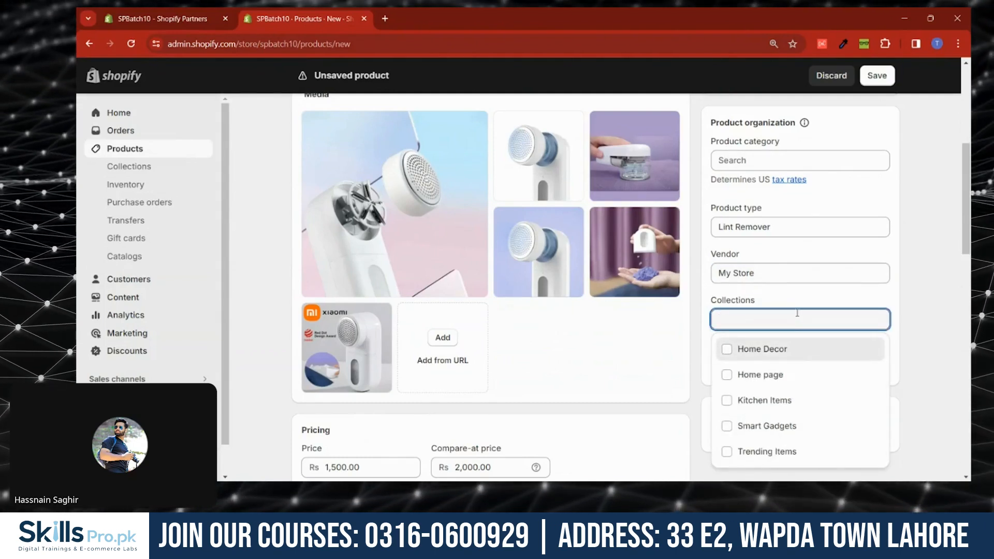
{"action": "left_click", "coordinate": [752, 423]}
{"action": "left_click", "coordinate": [906, 380]}
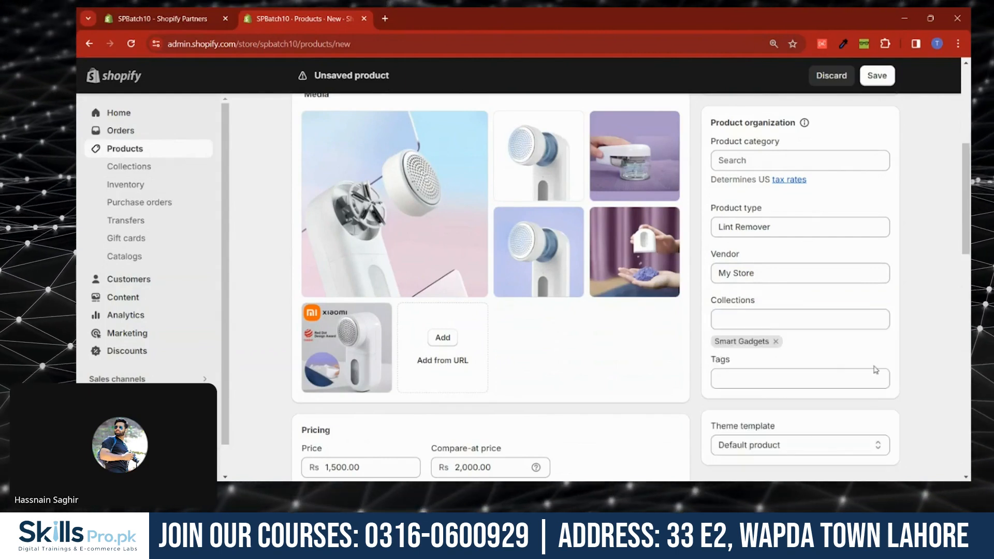
- Copy the product title and add it as the tag Portable Lint Remover
{"action": "scroll", "coordinate": [835, 364], "scroll_direction": "down", "scroll_amount": 1}
{"action": "left_click", "coordinate": [777, 321]}
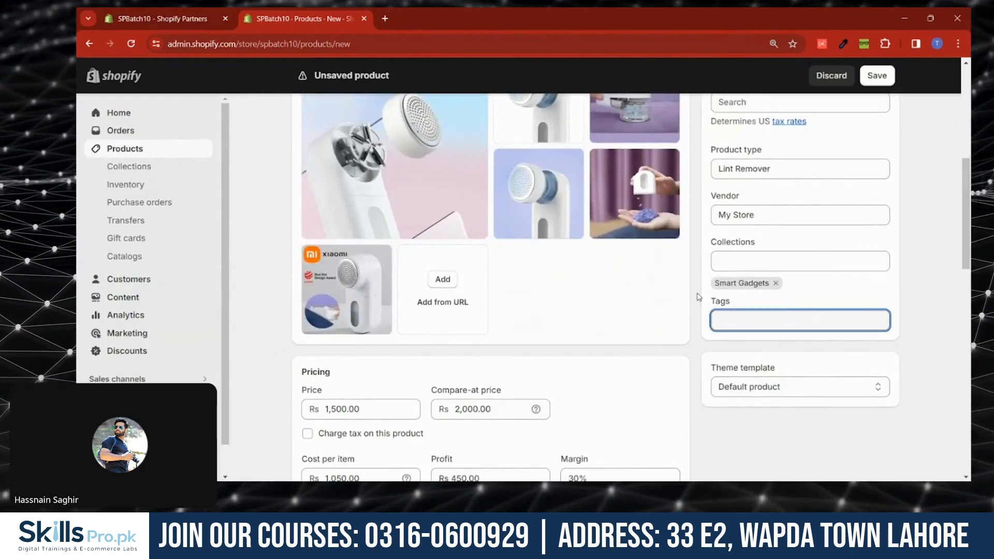
{"action": "scroll", "coordinate": [352, 172], "scroll_direction": "up", "scroll_amount": 5}
{"action": "left_click_drag", "start_coordinate": [397, 119], "coordinate": [308, 118]}
{"action": "key", "text": "ctrl+c"}
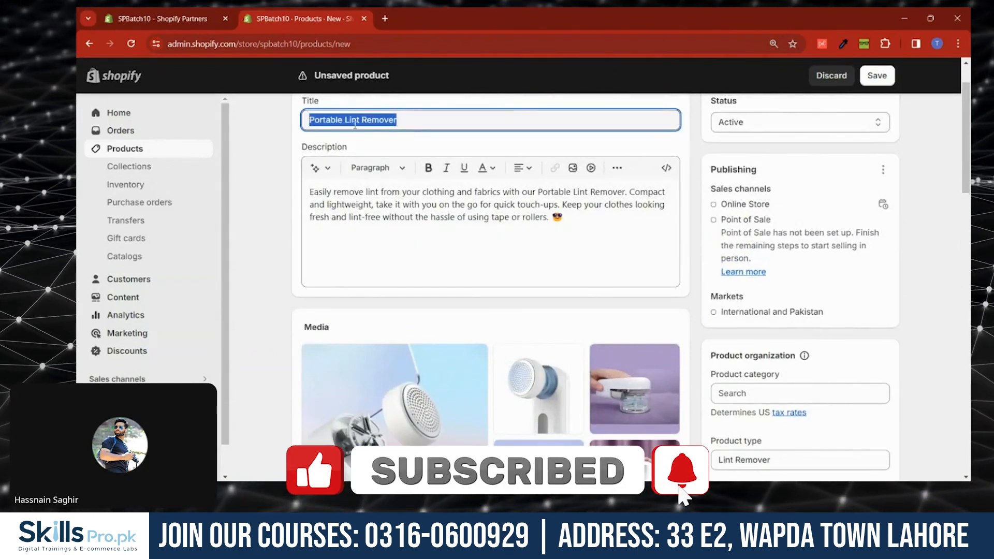
{"action": "scroll", "coordinate": [778, 278], "scroll_direction": "down", "scroll_amount": 3}
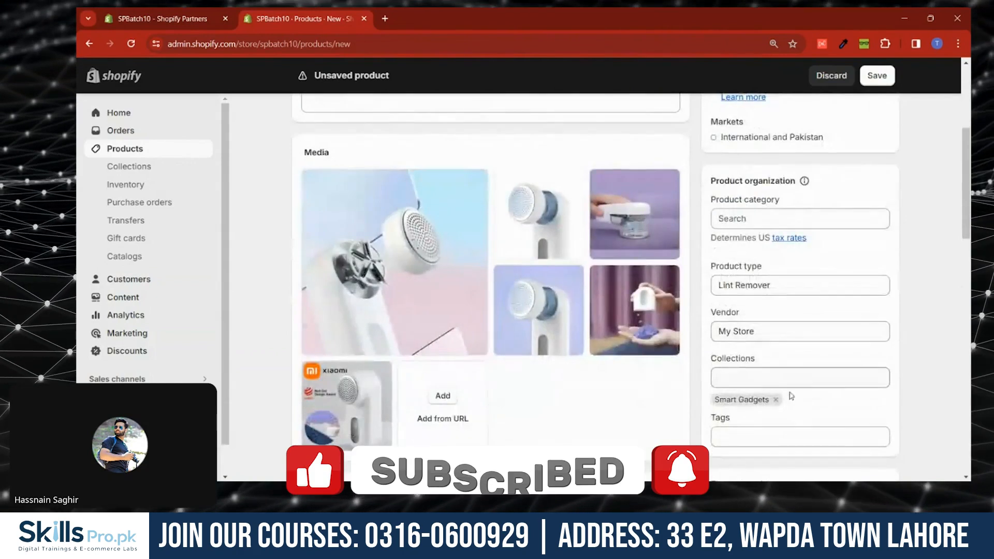
{"action": "left_click", "coordinate": [775, 437]}
{"action": "key", "text": "ctrl+v"}
{"action": "key", "text": "Return"}
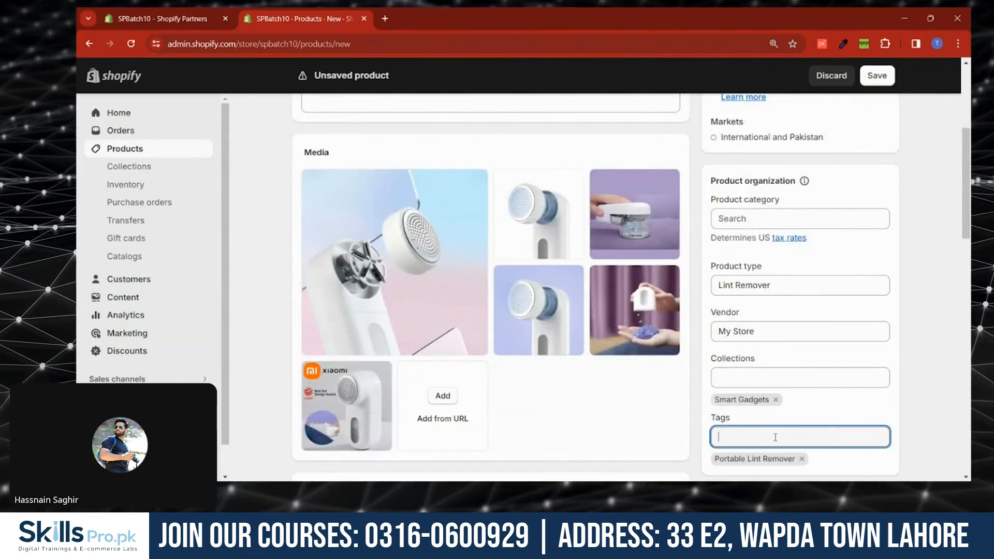
- Add the product to the Trending Items collection as well
{"action": "left_click", "coordinate": [792, 377]}
{"action": "left_click", "coordinate": [774, 332]}
{"action": "left_click", "coordinate": [908, 317]}
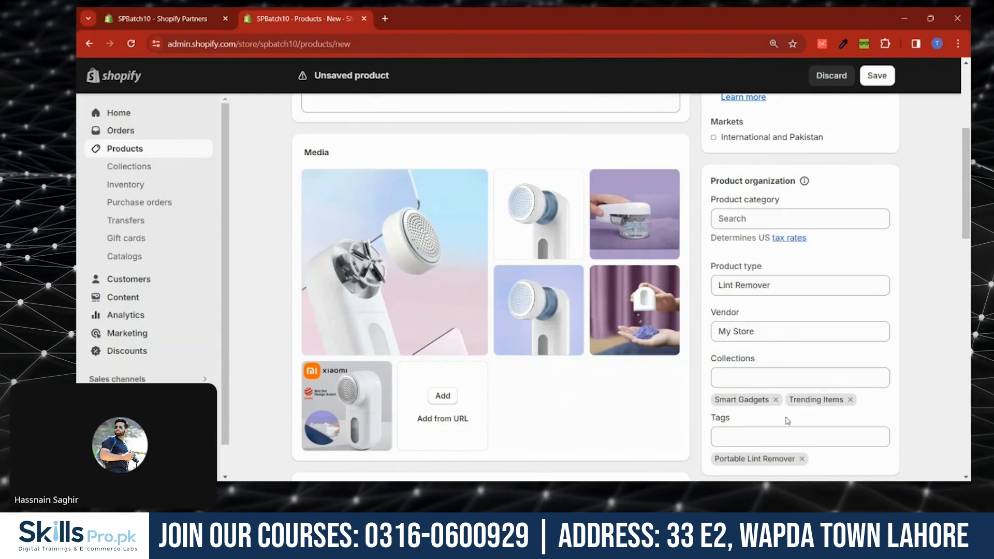
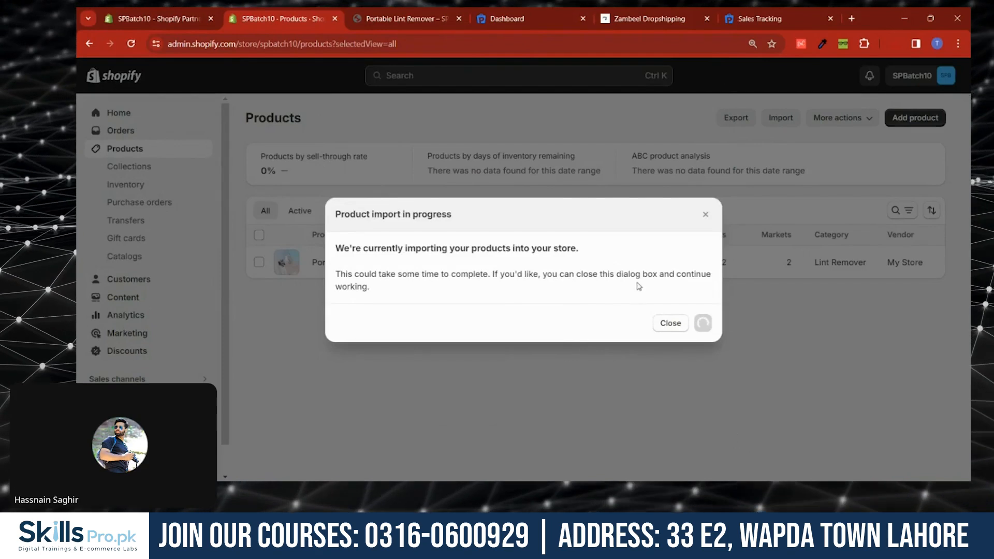
- Close the product import progress dialog and reload the products list
{"action": "left_click", "coordinate": [670, 323]}
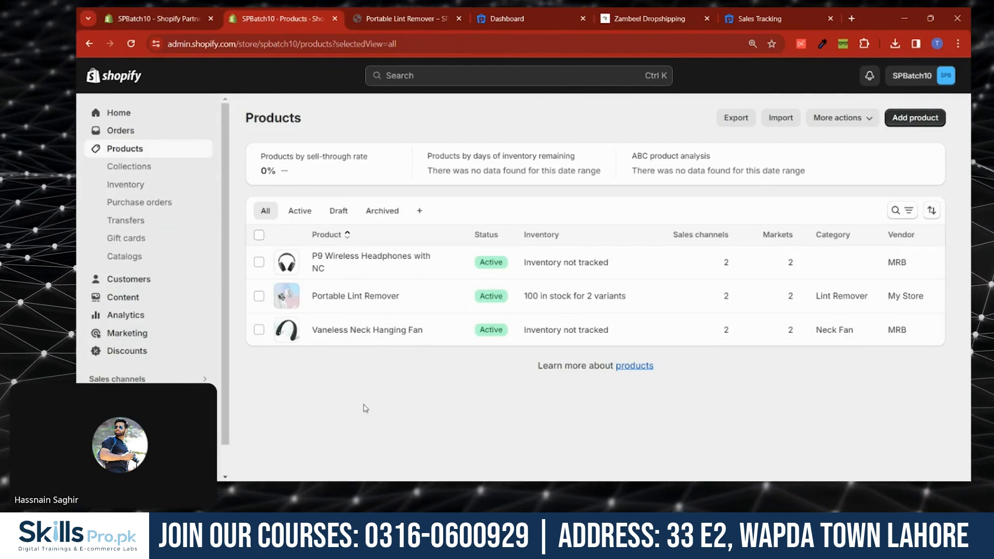
{"action": "left_click", "coordinate": [132, 45]}
{"action": "left_click", "coordinate": [780, 118]}
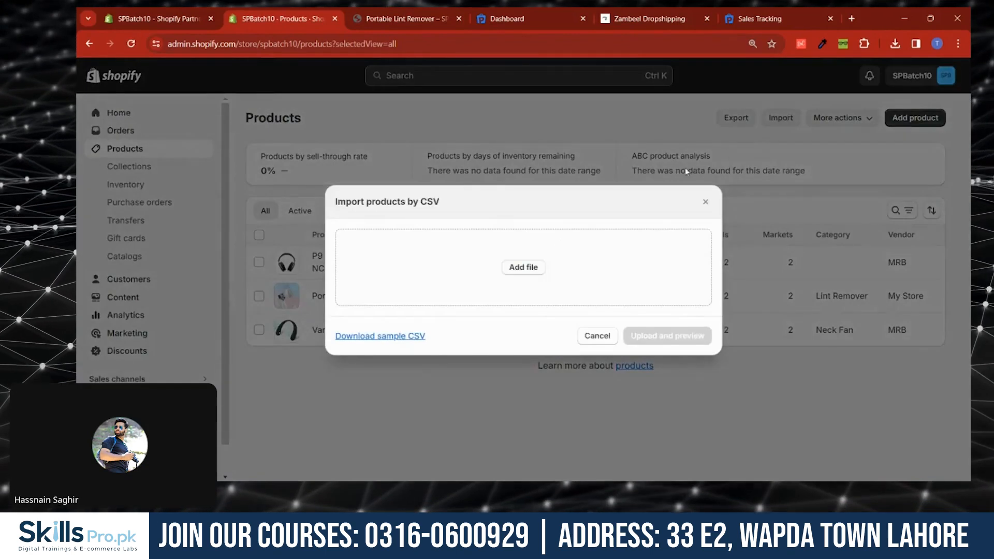
{"action": "left_click", "coordinate": [704, 201]}
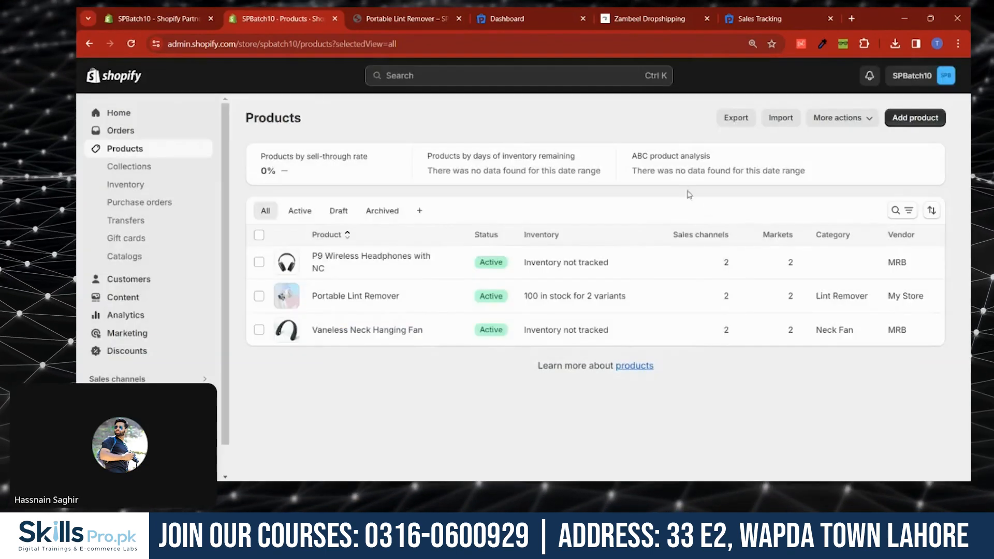
{"action": "left_click", "coordinate": [86, 46]}
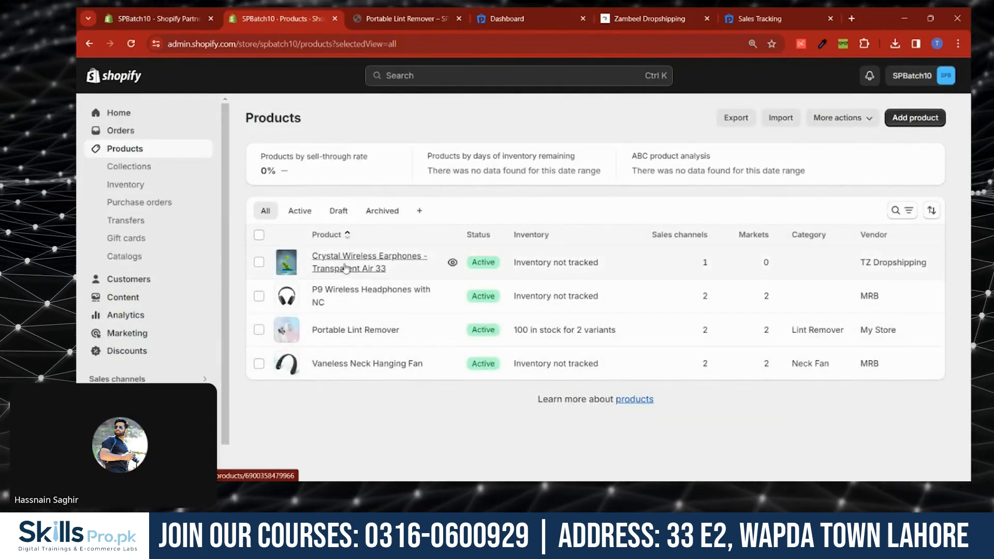
- Browse the storefront catalog, reloading it to check which imported products appear
{"action": "left_click", "coordinate": [376, 19]}
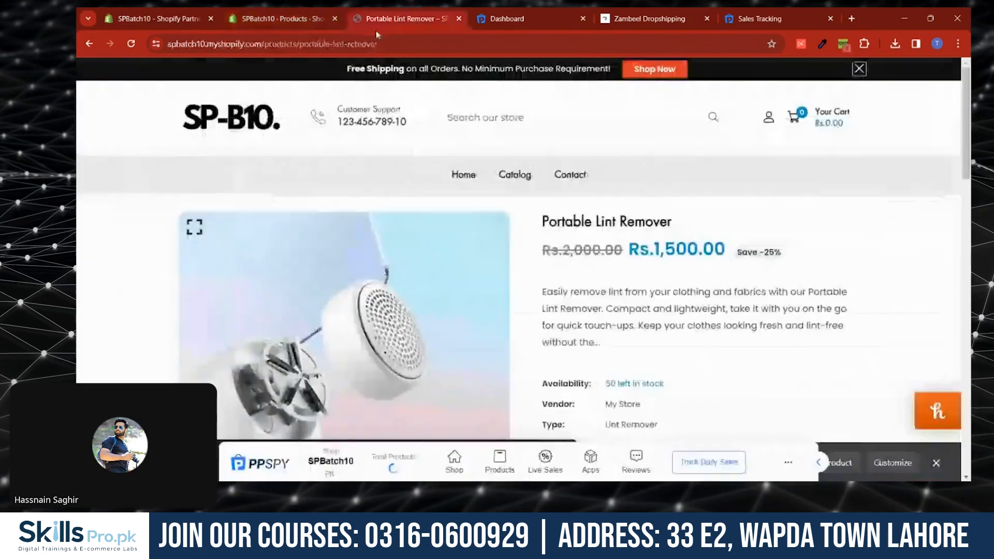
{"action": "left_click", "coordinate": [502, 184]}
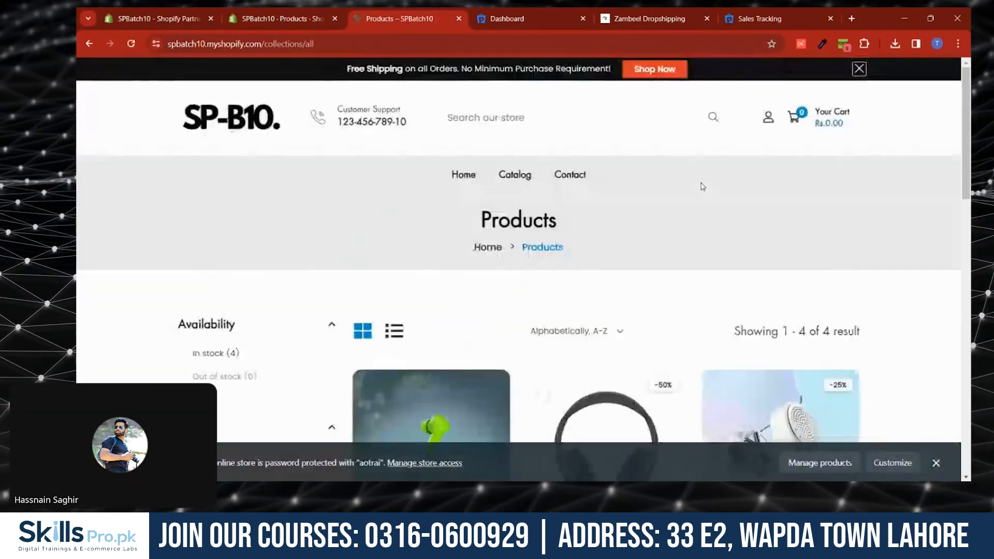
{"action": "scroll", "coordinate": [717, 188], "scroll_direction": "down", "scroll_amount": 5}
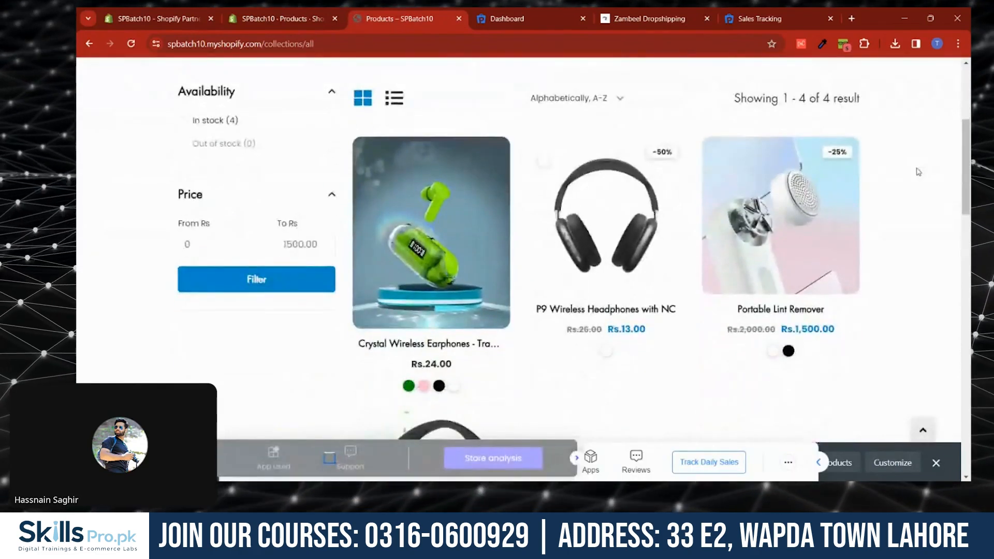
{"action": "scroll", "coordinate": [916, 174], "scroll_direction": "down", "scroll_amount": 4}
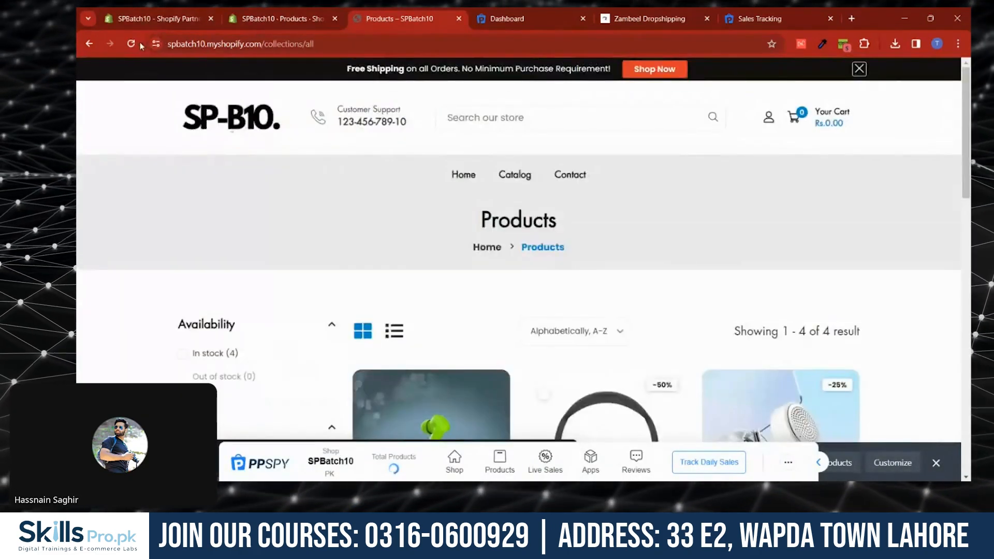
{"action": "left_click", "coordinate": [133, 44]}
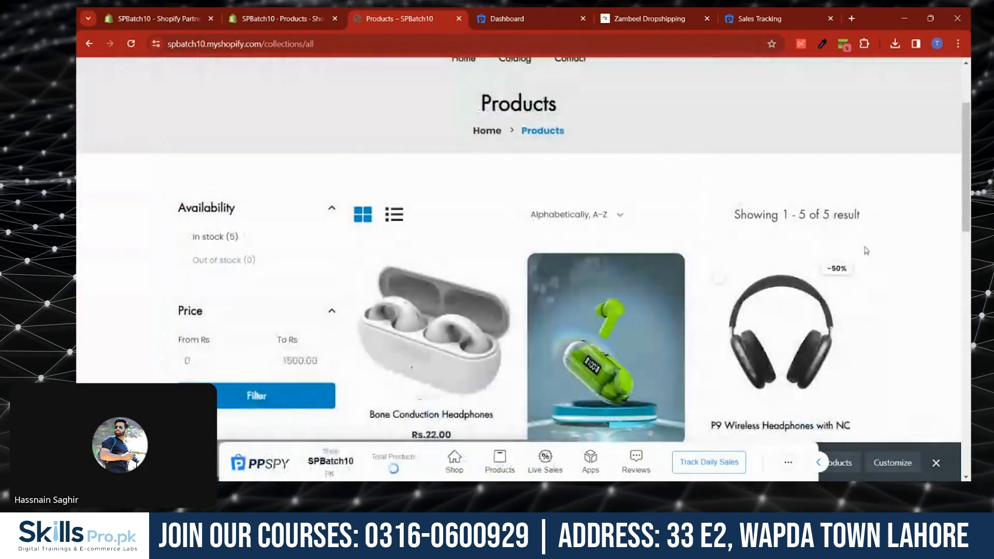
{"action": "scroll", "coordinate": [865, 250], "scroll_direction": "down", "scroll_amount": 8}
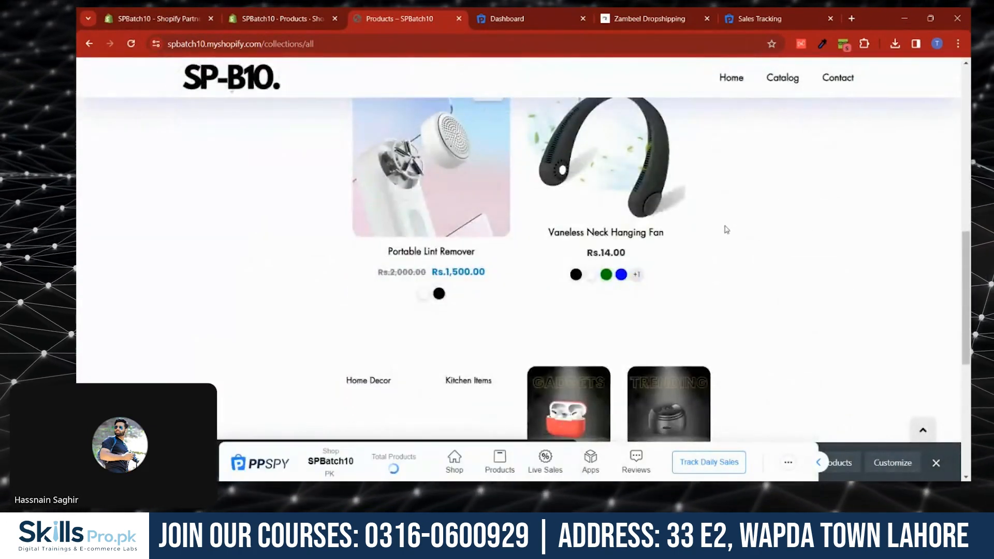
{"action": "scroll", "coordinate": [726, 229], "scroll_direction": "up", "scroll_amount": 7}
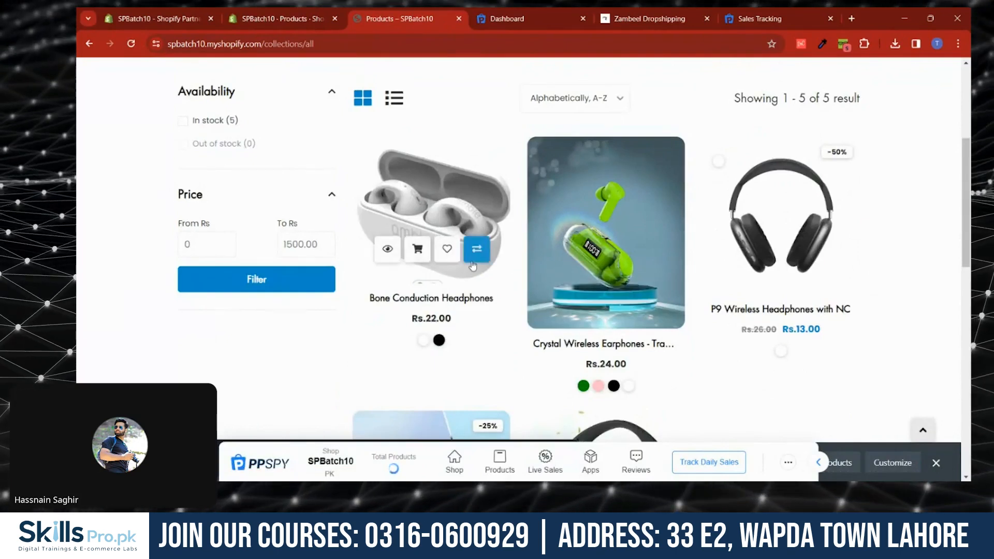
{"action": "left_click", "coordinate": [477, 202]}
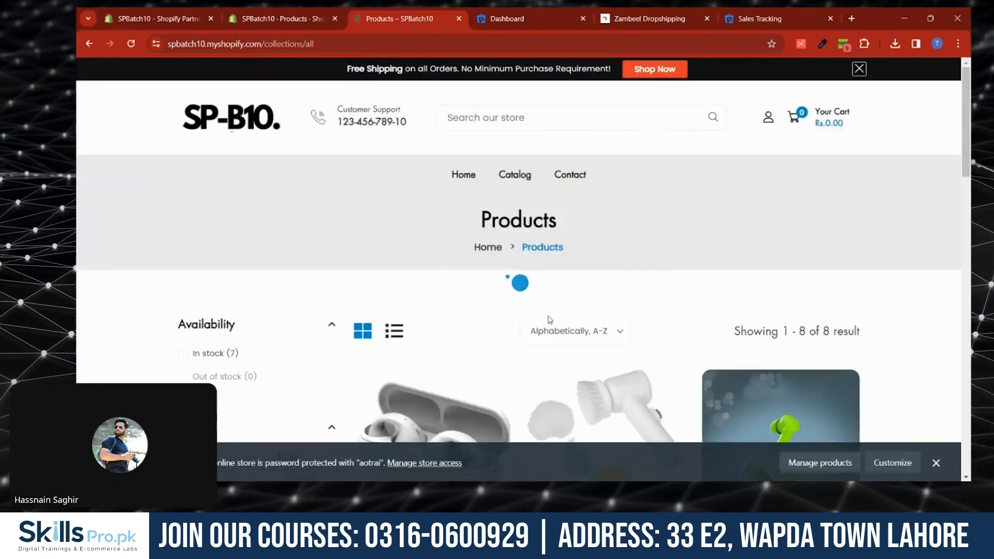
{"action": "scroll", "coordinate": [776, 235], "scroll_direction": "down", "scroll_amount": 2}
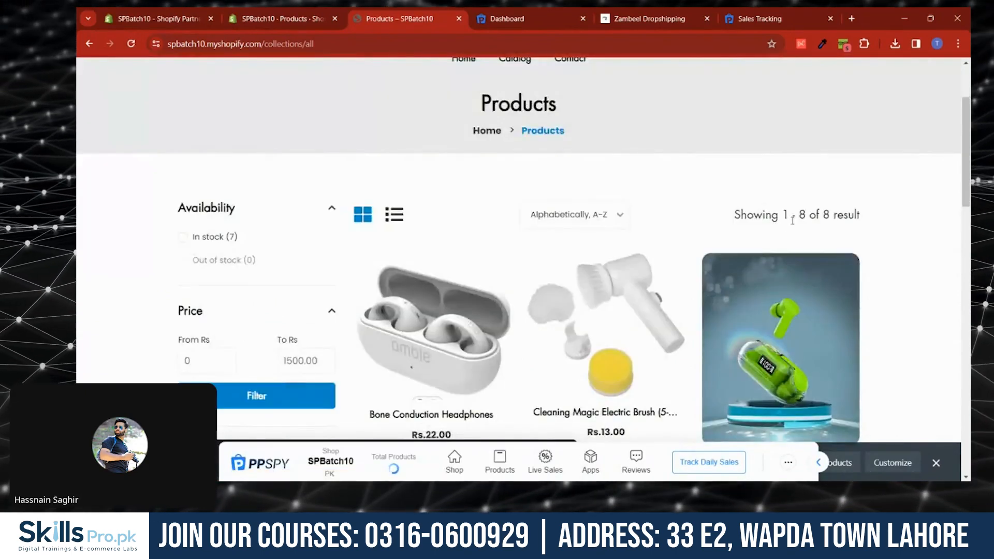
{"action": "scroll", "coordinate": [807, 226], "scroll_direction": "down", "scroll_amount": 6}
{"action": "scroll", "coordinate": [751, 259], "scroll_direction": "down", "scroll_amount": 3}
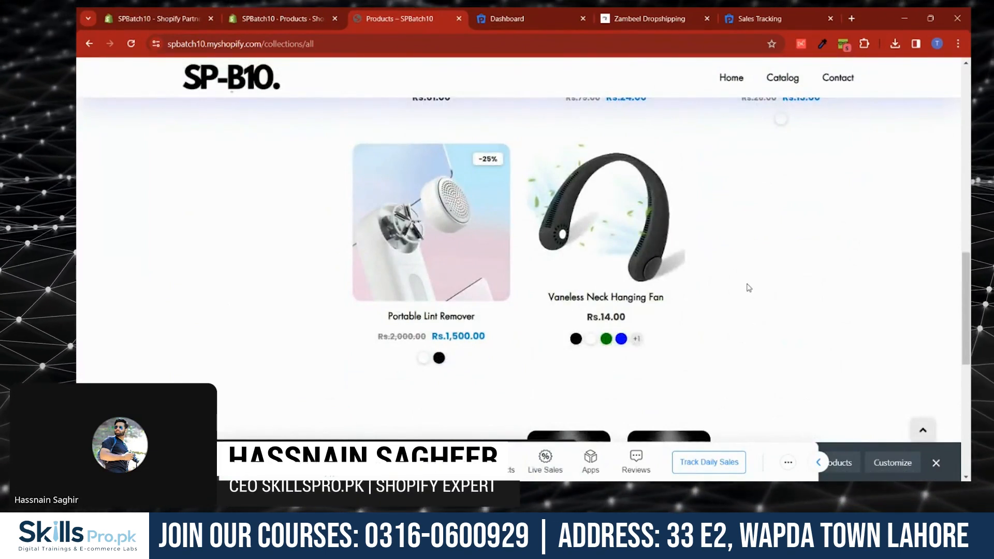
{"action": "scroll", "coordinate": [766, 331], "scroll_direction": "up", "scroll_amount": 10}
{"action": "scroll", "coordinate": [771, 344], "scroll_direction": "down", "scroll_amount": 8}
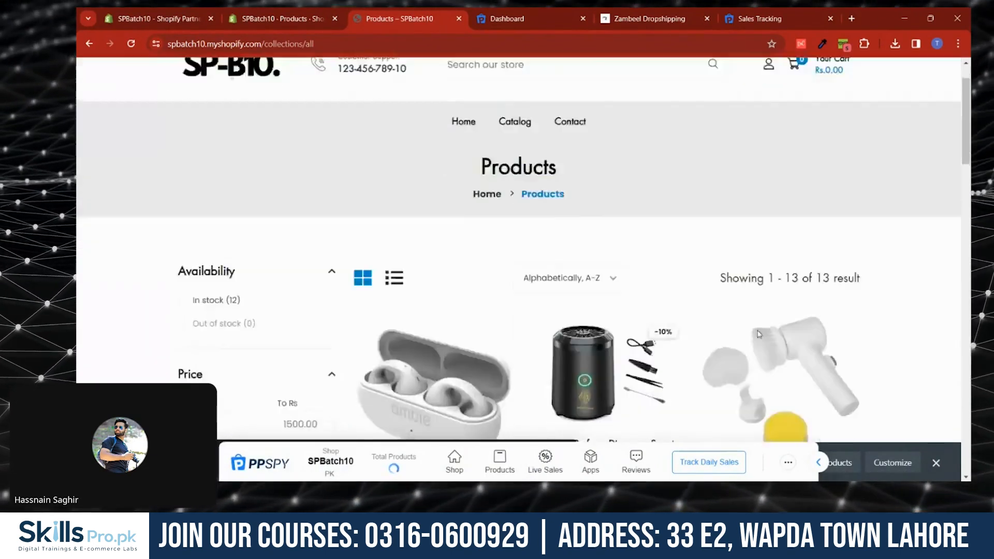
{"action": "scroll", "coordinate": [738, 332], "scroll_direction": "down", "scroll_amount": 5}
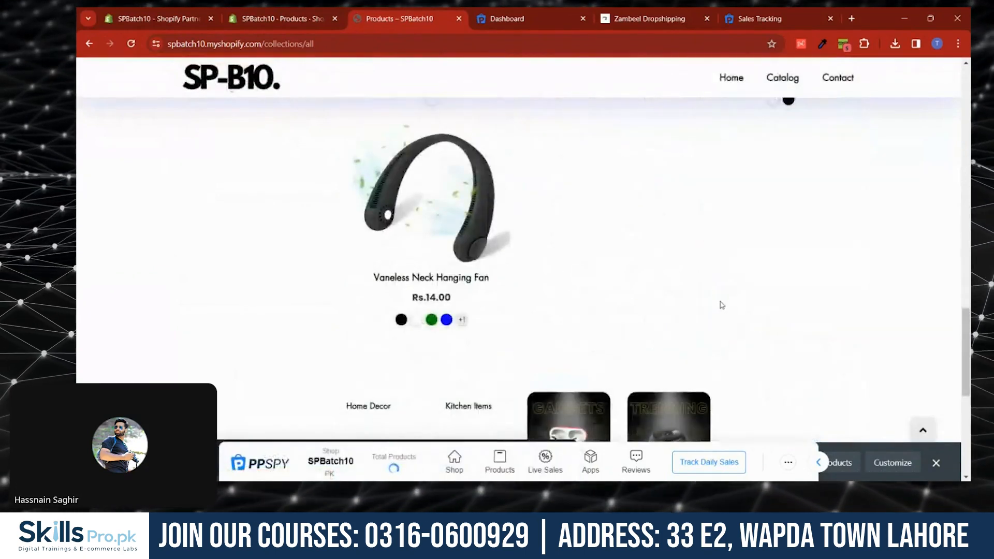
{"action": "scroll", "coordinate": [718, 295], "scroll_direction": "up", "scroll_amount": 10}
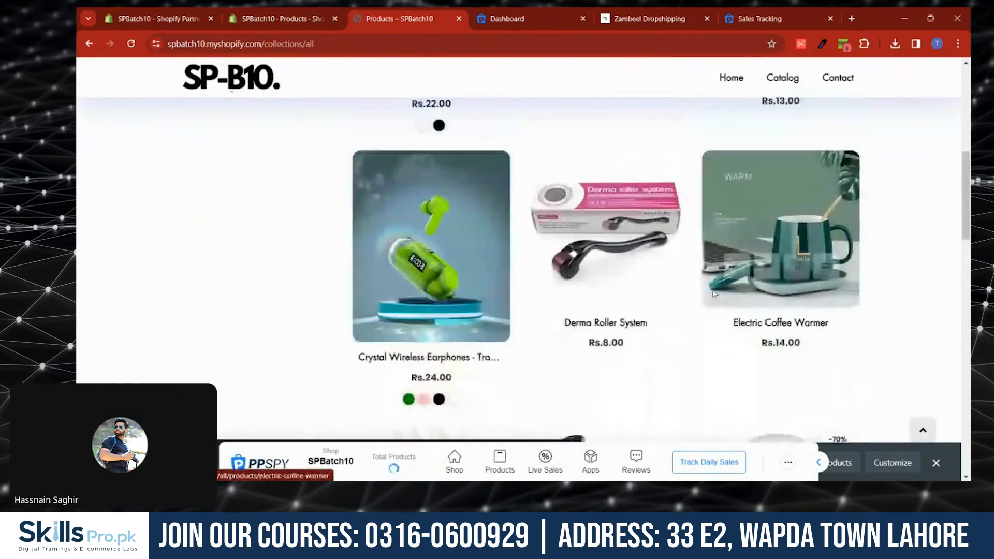
- Reload the admin products list and review the imported products
{"action": "left_click", "coordinate": [256, 11]}
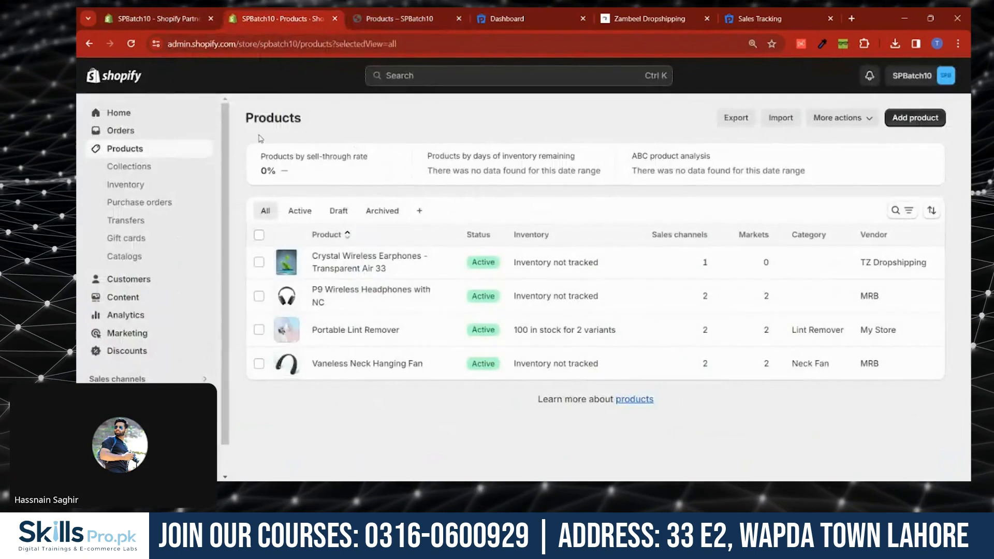
{"action": "left_click", "coordinate": [131, 44]}
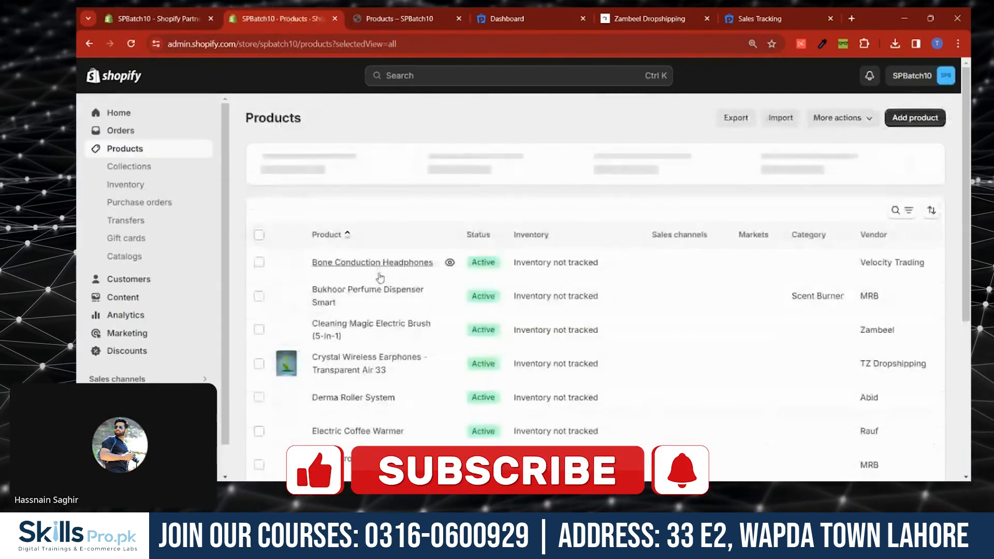
{"action": "scroll", "coordinate": [315, 478], "scroll_direction": "down", "scroll_amount": 5}
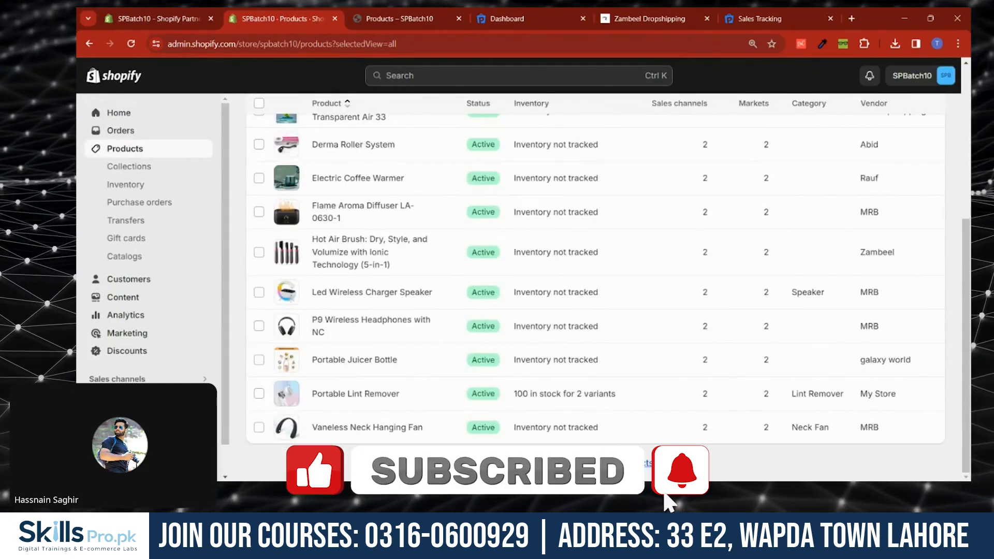
{"action": "scroll", "coordinate": [355, 266], "scroll_direction": "up", "scroll_amount": 5}
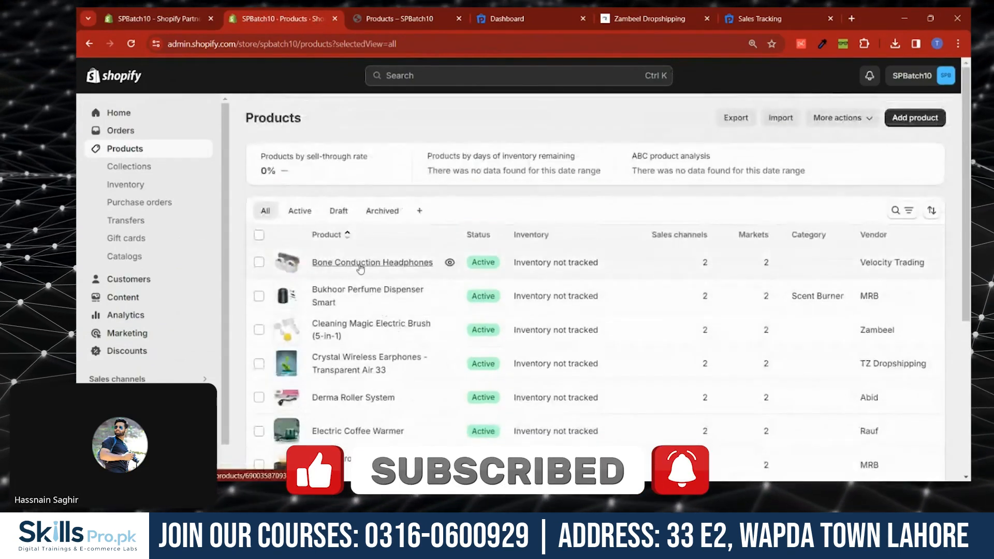
- Open Bone Conduction Headphones and delete the "Download Videos & Images:" heading from its description
{"action": "left_click", "coordinate": [357, 265]}
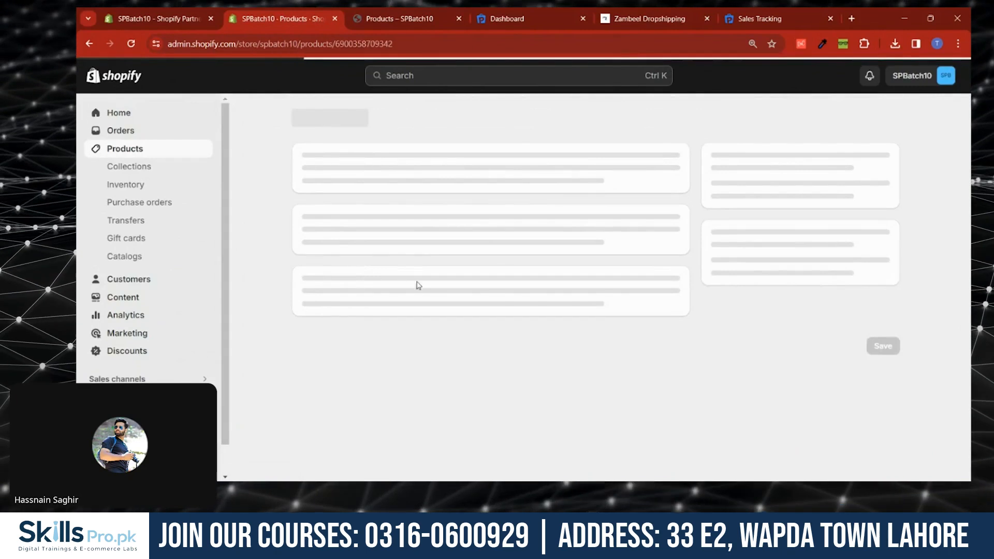
{"action": "left_click_drag", "start_coordinate": [549, 255], "coordinate": [282, 256]}
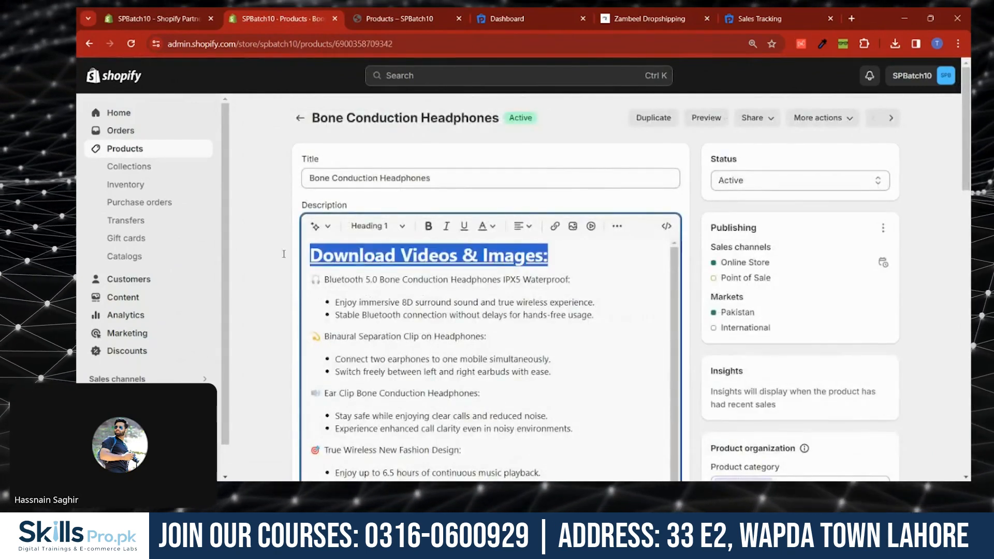
{"action": "key", "text": "BackSpace"}
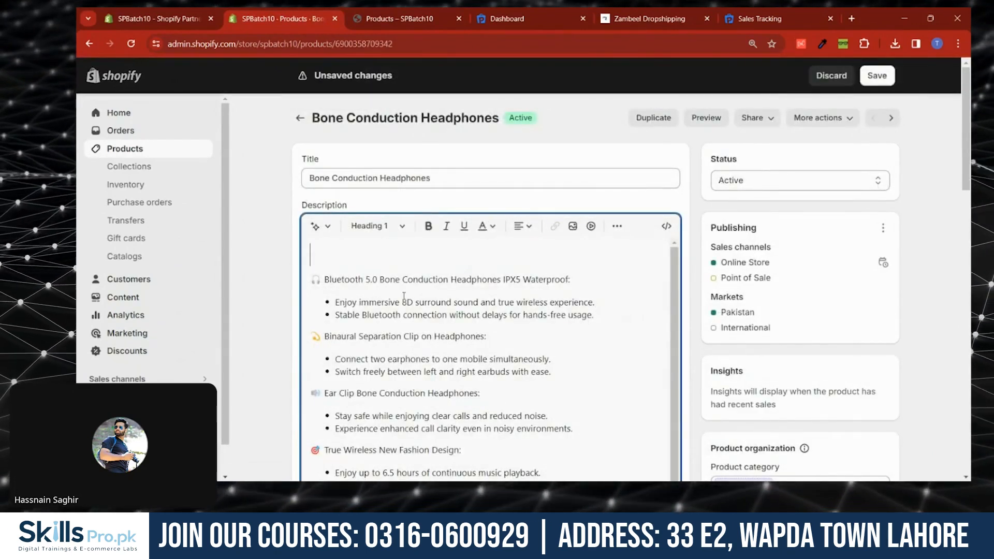
- Review the headphones' media, colour variants and variant prices
{"action": "scroll", "coordinate": [398, 268], "scroll_direction": "down", "scroll_amount": 1}
{"action": "scroll", "coordinate": [397, 268], "scroll_direction": "down", "scroll_amount": 8}
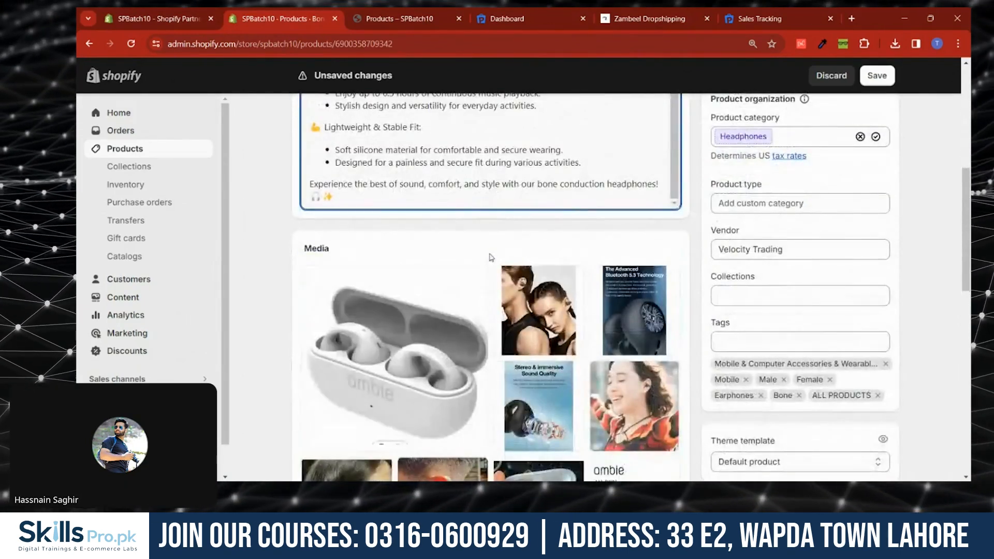
{"action": "scroll", "coordinate": [490, 257], "scroll_direction": "down", "scroll_amount": 5}
{"action": "scroll", "coordinate": [490, 257], "scroll_direction": "down", "scroll_amount": 5}
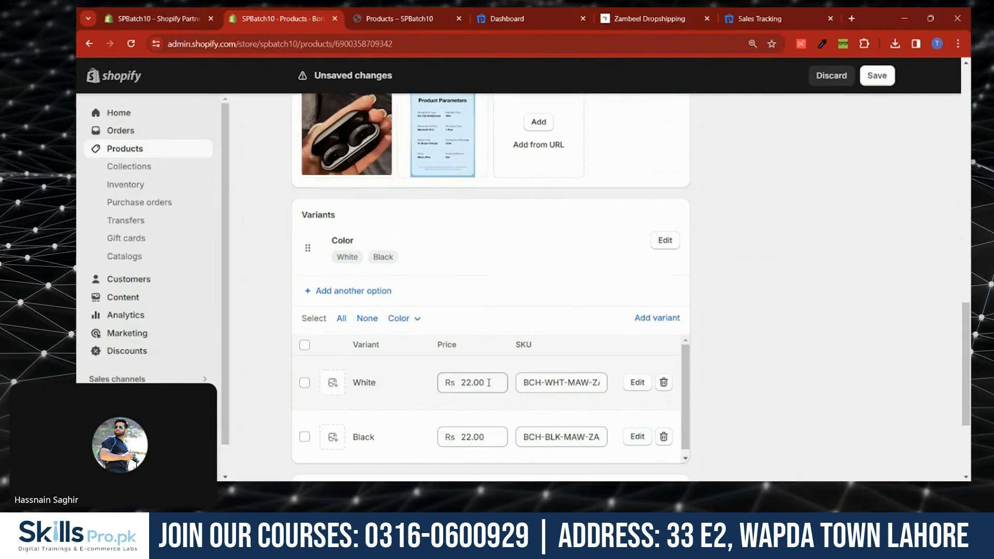
{"action": "scroll", "coordinate": [285, 325], "scroll_direction": "down", "scroll_amount": 3}
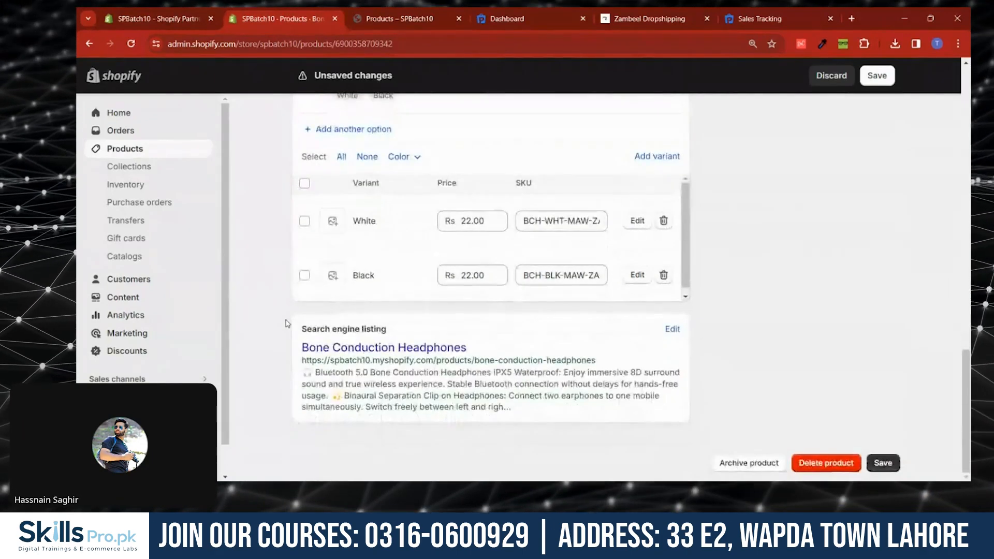
{"action": "double_click", "coordinate": [482, 221]}
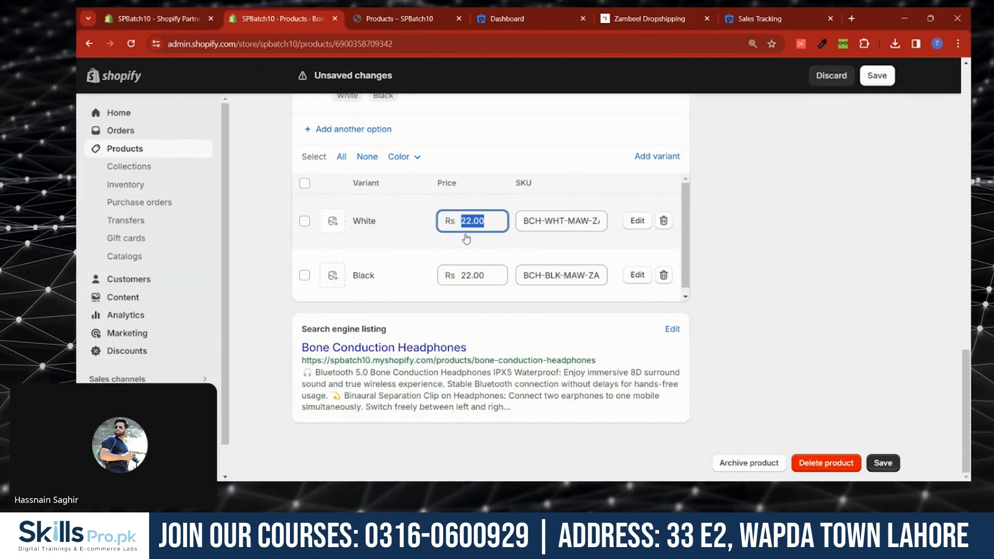
- Set the headphones' vendor to My Store
{"action": "scroll", "coordinate": [466, 239], "scroll_direction": "down", "scroll_amount": 1}
{"action": "scroll", "coordinate": [342, 346], "scroll_direction": "up", "scroll_amount": 3}
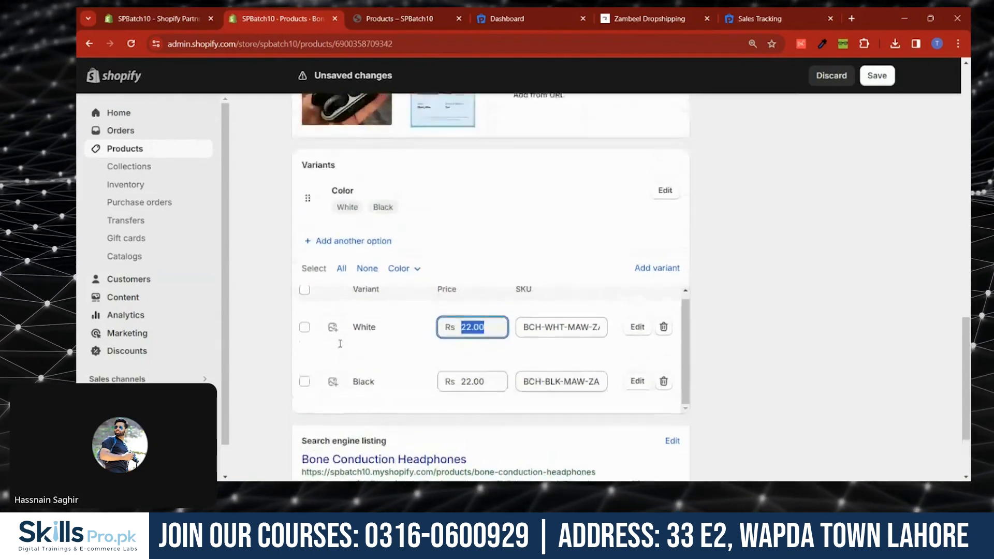
{"action": "scroll", "coordinate": [729, 318], "scroll_direction": "up", "scroll_amount": 1}
{"action": "scroll", "coordinate": [729, 318], "scroll_direction": "up", "scroll_amount": 10}
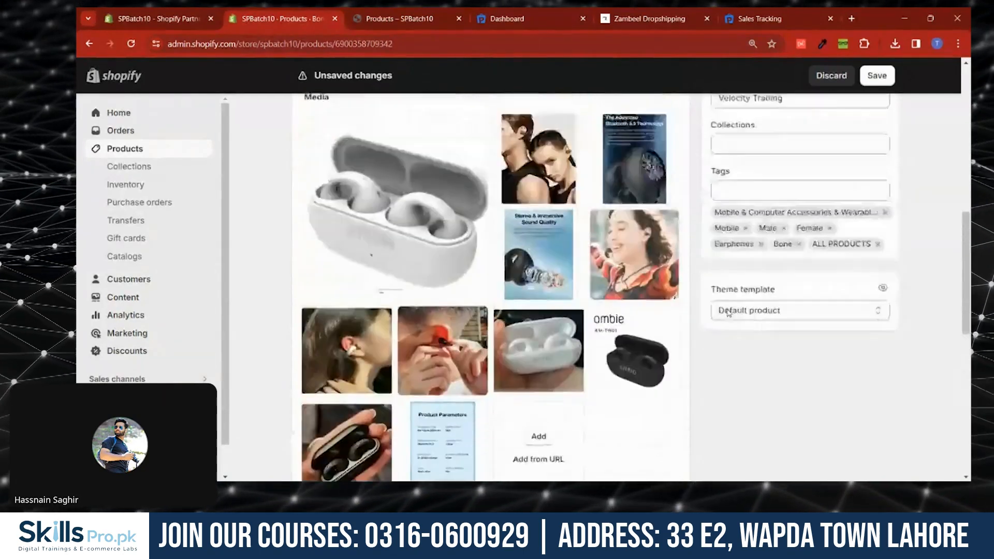
{"action": "scroll", "coordinate": [732, 274], "scroll_direction": "up", "scroll_amount": 6}
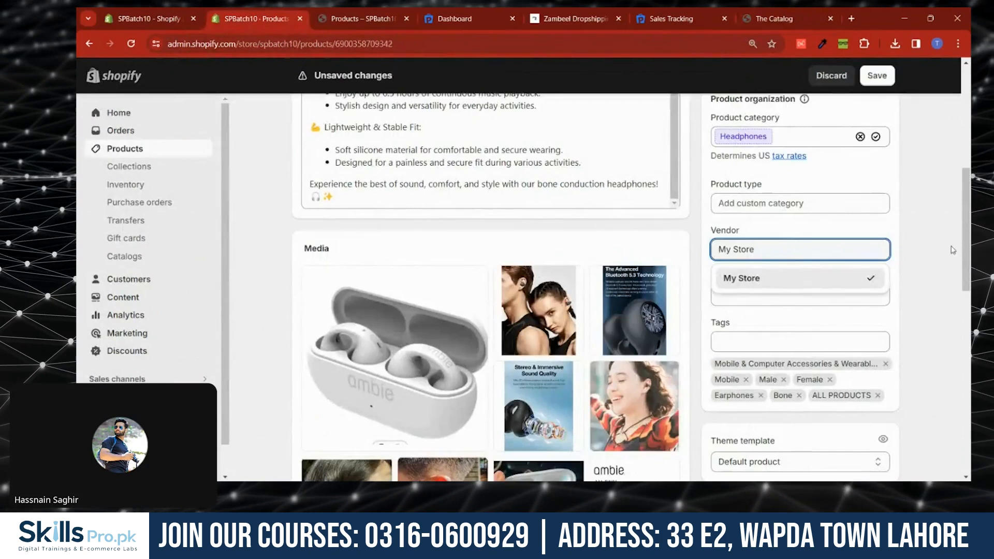
{"action": "left_click", "coordinate": [928, 257]}
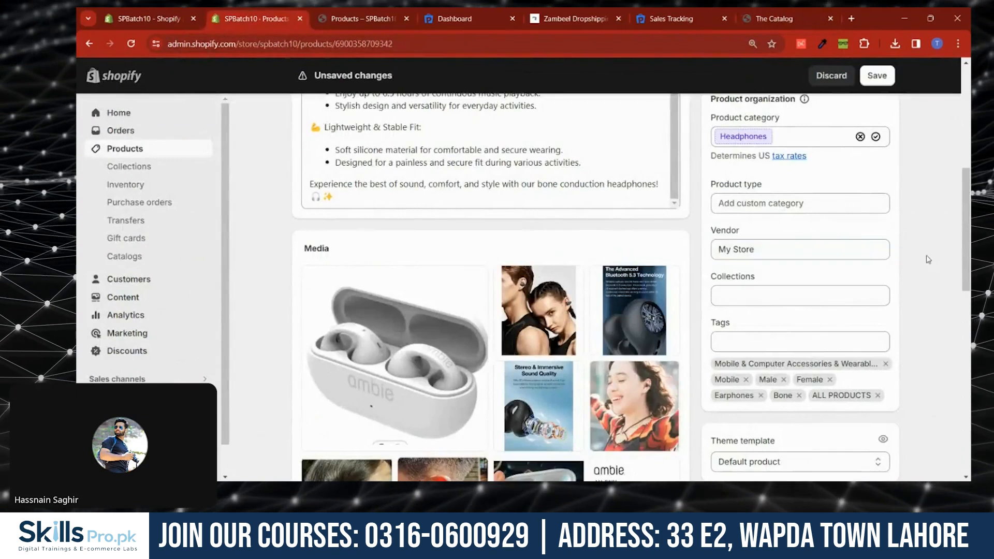
- Add the headphones to the Smart Gadgets collection and save the product
{"action": "left_click", "coordinate": [747, 295]}
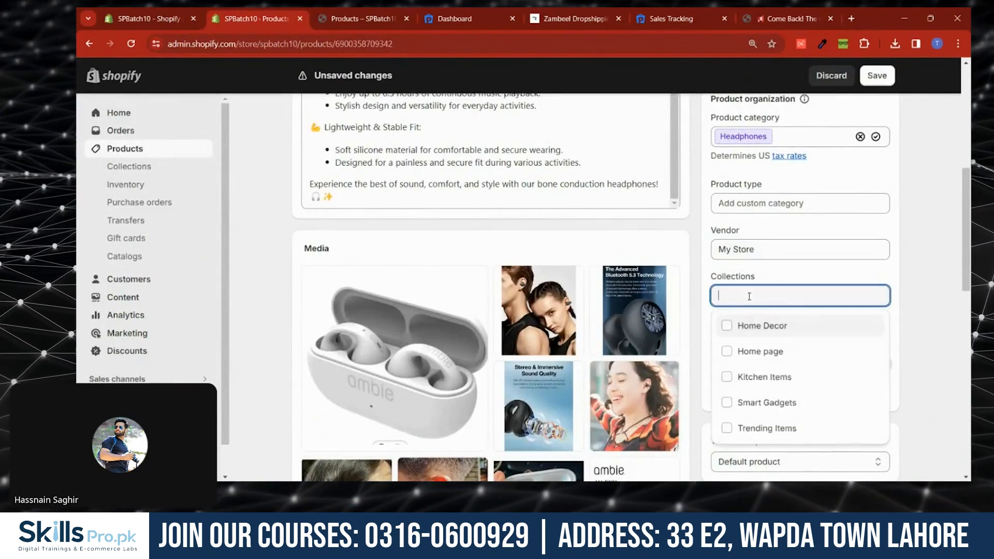
{"action": "left_click", "coordinate": [726, 402]}
{"action": "scroll", "coordinate": [735, 393], "scroll_direction": "down", "scroll_amount": 1}
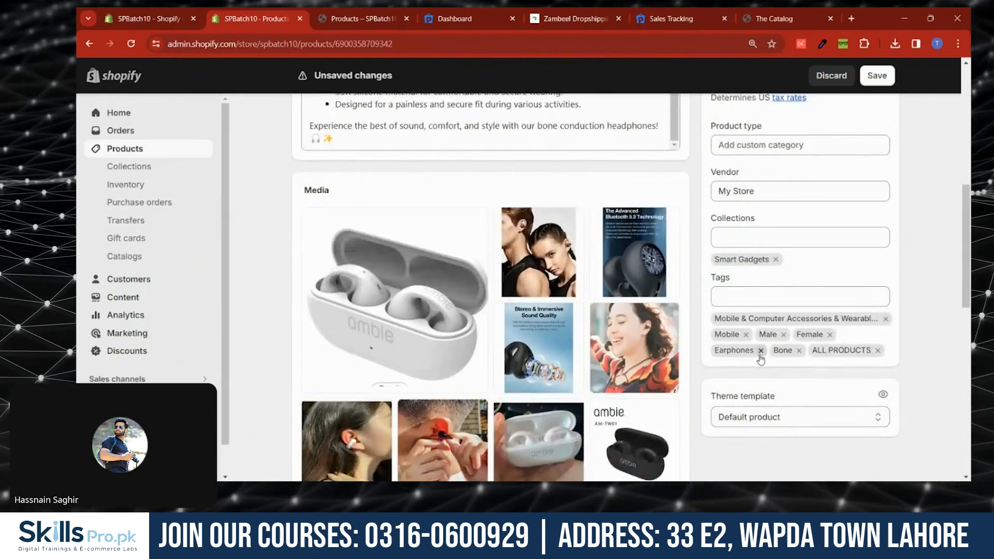
{"action": "left_click", "coordinate": [865, 77]}
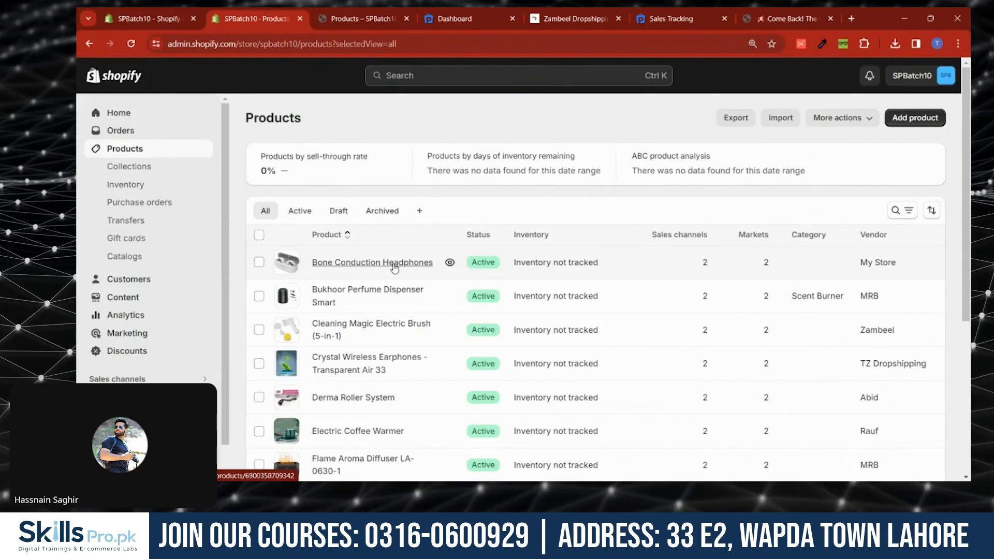
- Select all products and open them in the bulk editor
{"action": "left_click", "coordinate": [259, 236]}
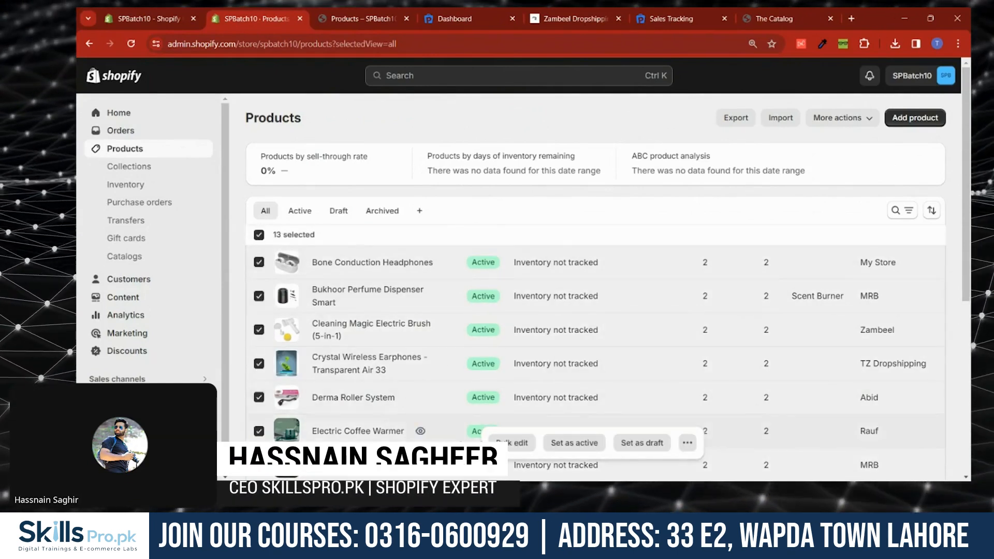
{"action": "left_click", "coordinate": [511, 443]}
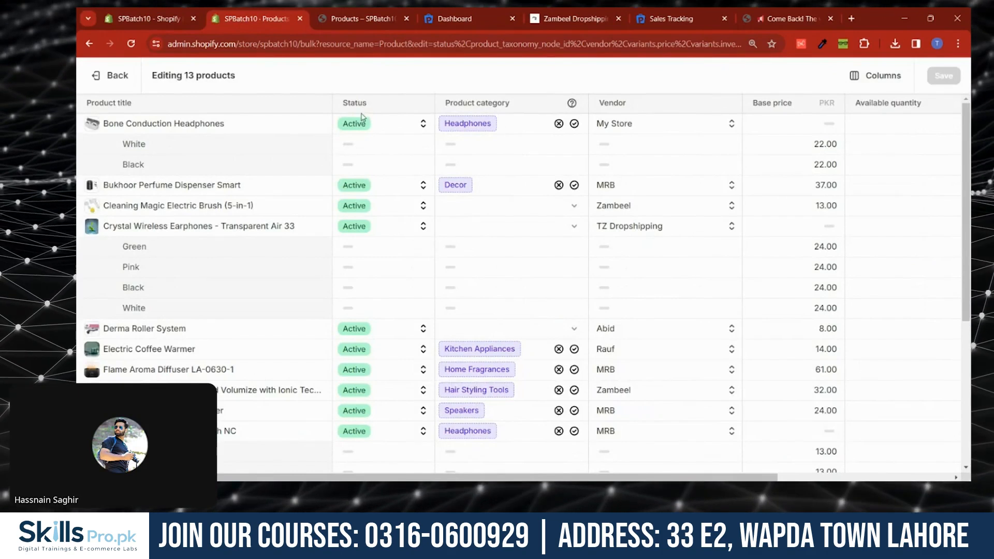
- Hide the Status and Product category columns in the bulk editor
{"action": "left_click", "coordinate": [874, 76]}
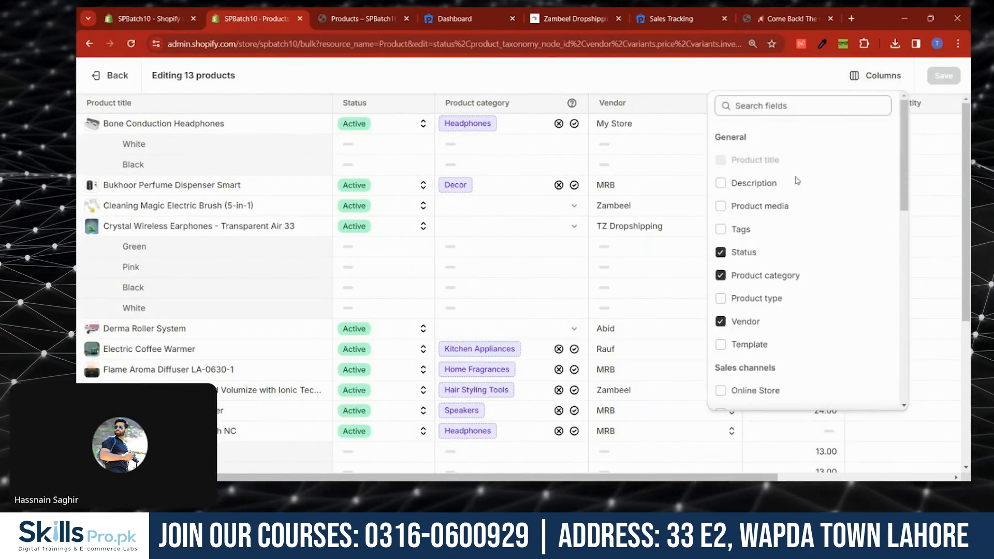
{"action": "left_click", "coordinate": [720, 252]}
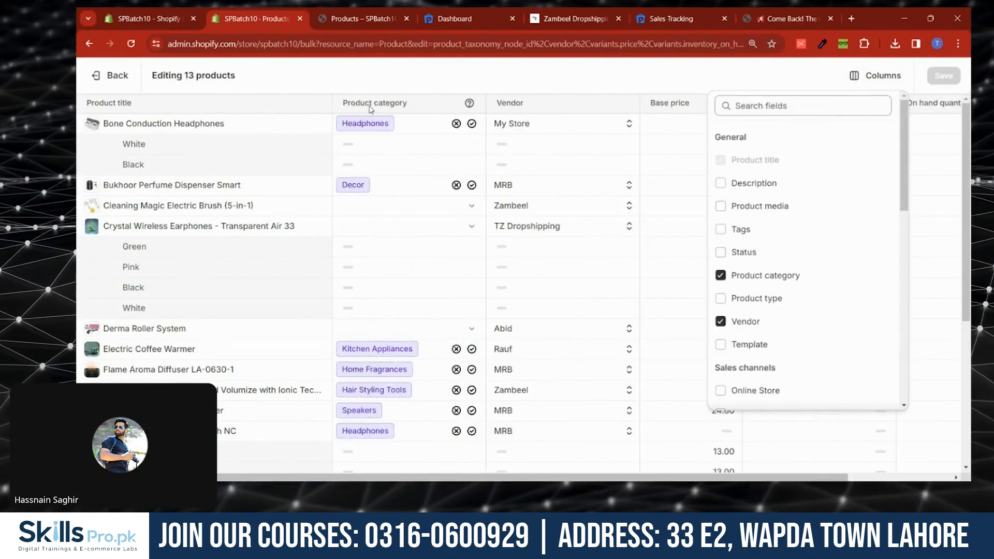
{"action": "left_click", "coordinate": [720, 275]}
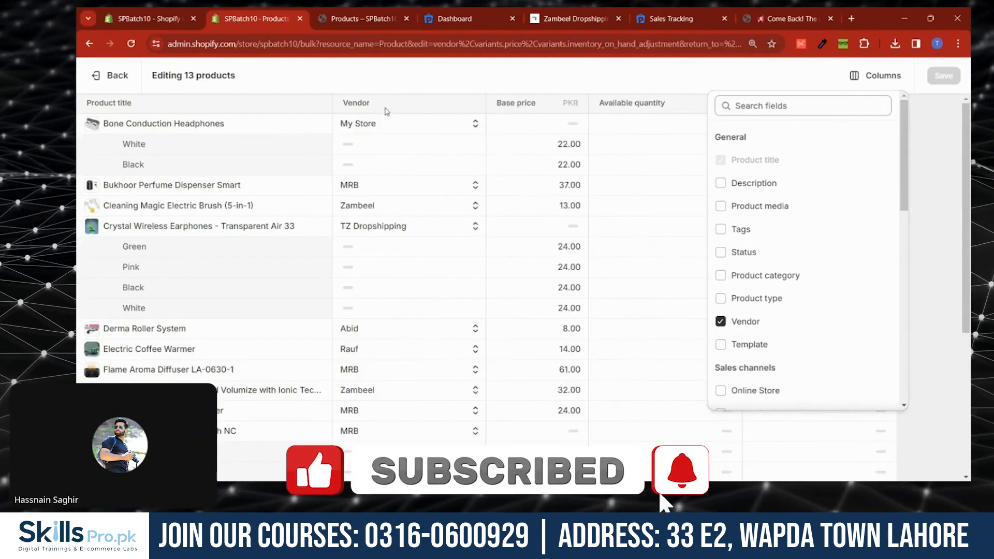
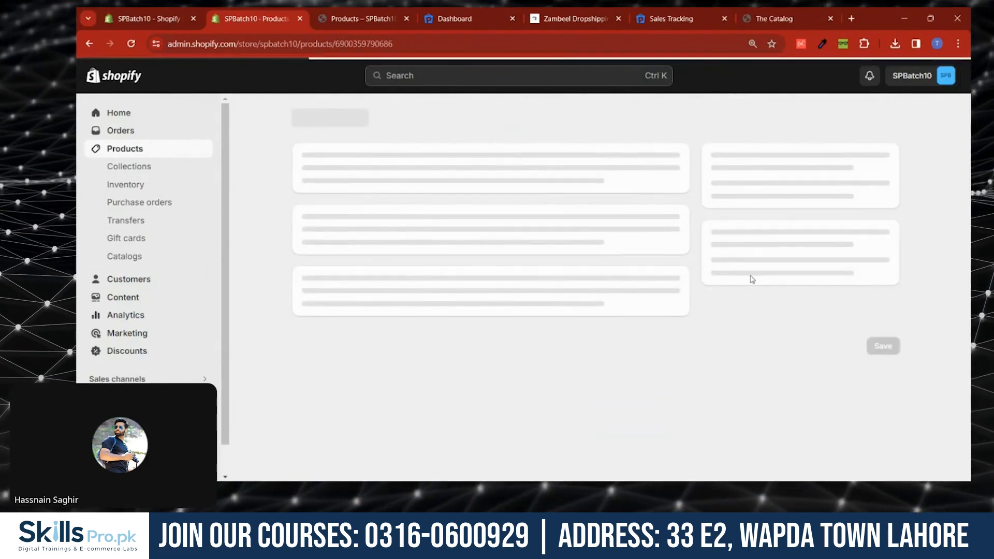
- Add the Bukhoor Perfume Dispenser Smart to the Smart Gadgets collection, save it, and return to the product list
{"action": "scroll", "coordinate": [752, 280], "scroll_direction": "down", "scroll_amount": 10}
{"action": "left_click", "coordinate": [750, 237]}
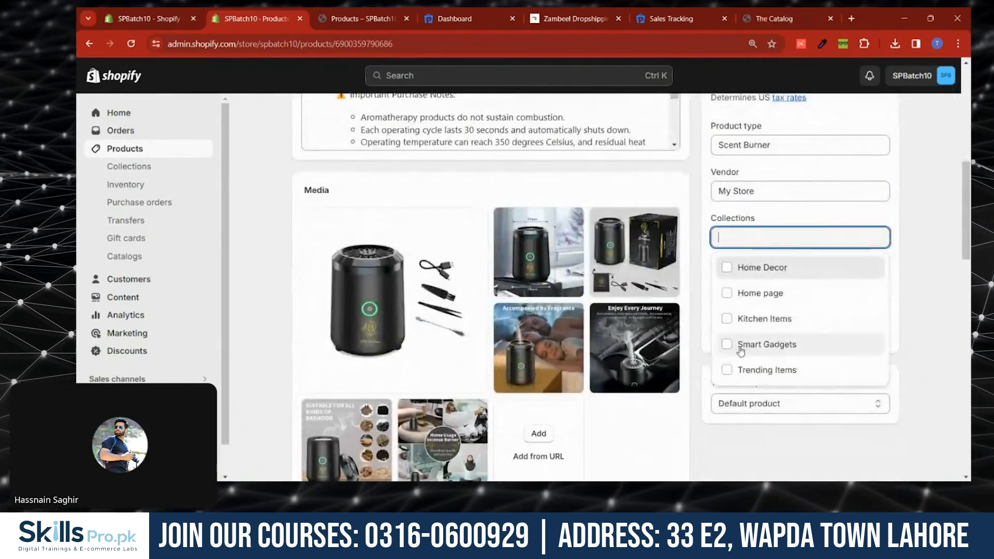
{"action": "left_click", "coordinate": [740, 349]}
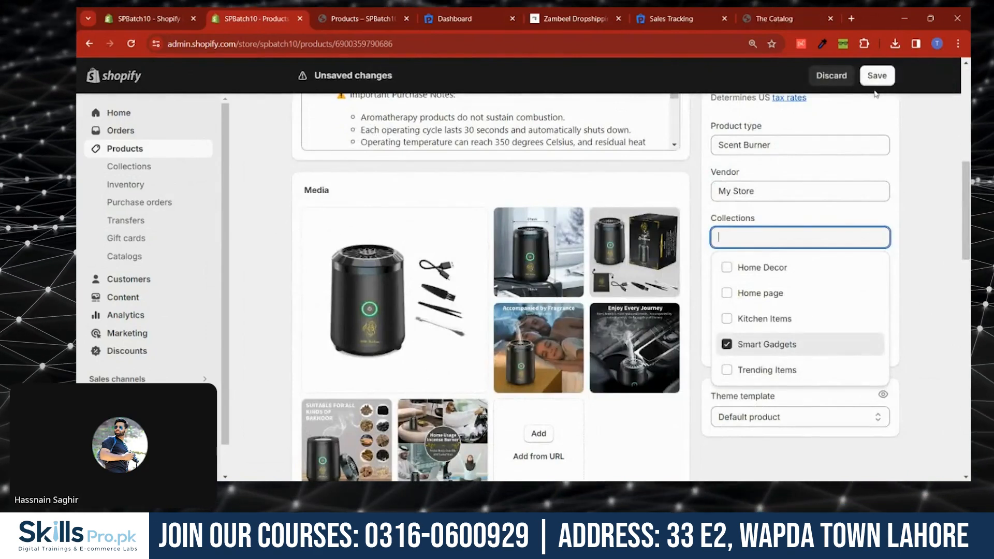
{"action": "left_click", "coordinate": [876, 76]}
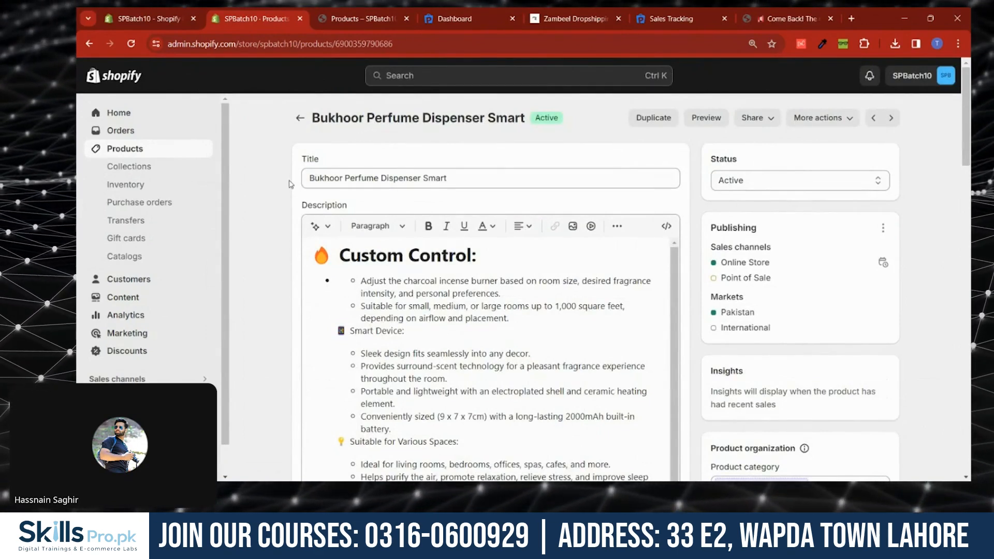
{"action": "left_click", "coordinate": [301, 118]}
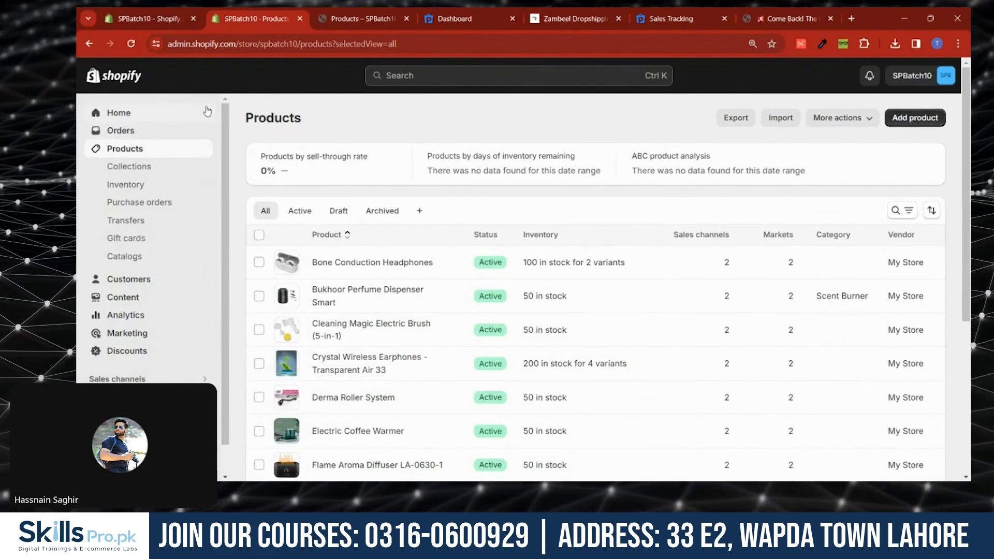
- Open The Catalog store's PPSPY product list and choose to export all its products
{"action": "left_click", "coordinate": [760, 12]}
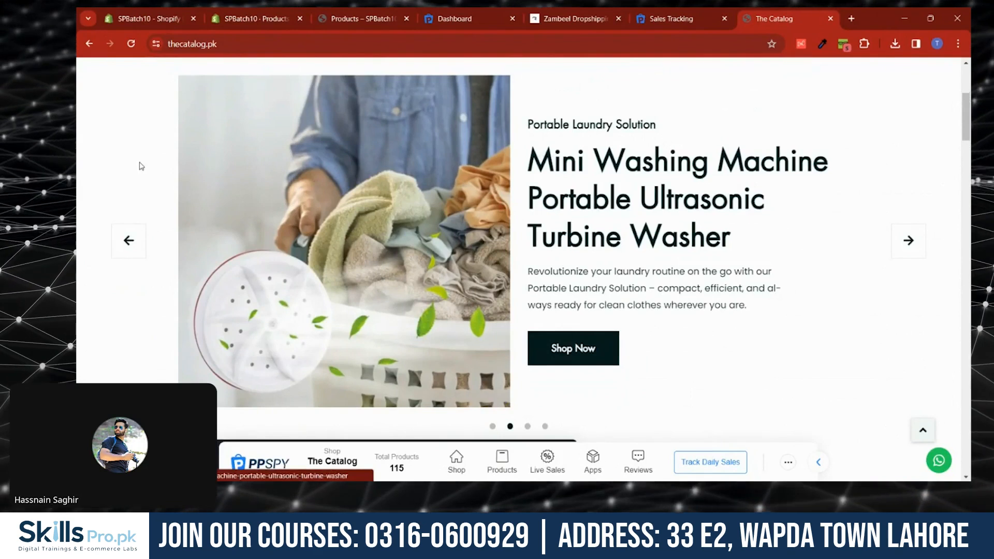
{"action": "scroll", "coordinate": [131, 166], "scroll_direction": "up", "scroll_amount": 5}
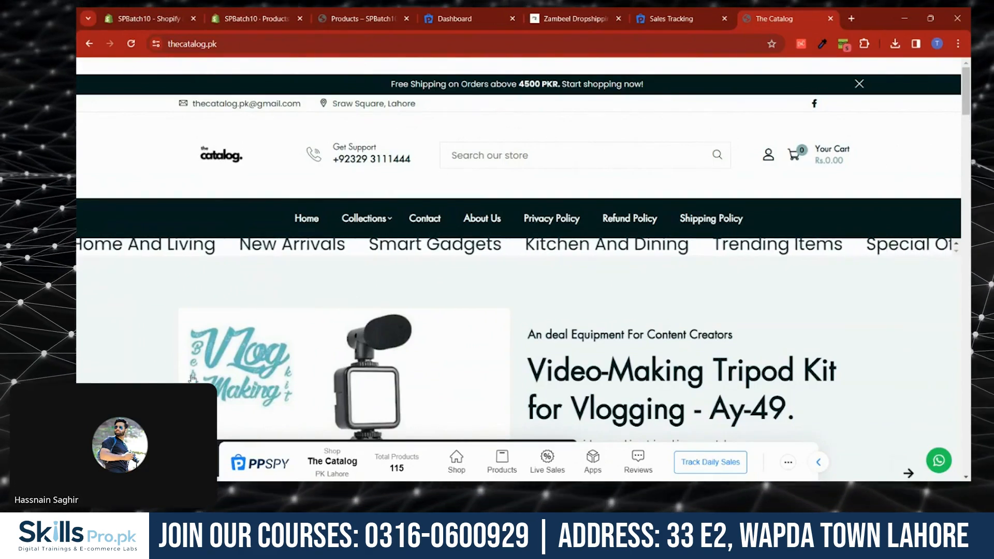
{"action": "left_click", "coordinate": [502, 458]}
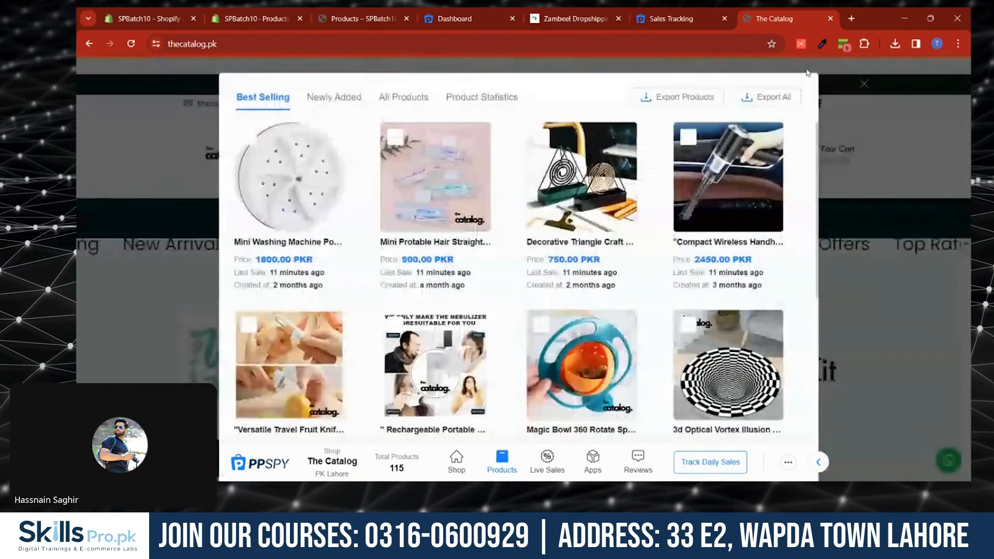
{"action": "left_click", "coordinate": [769, 97]}
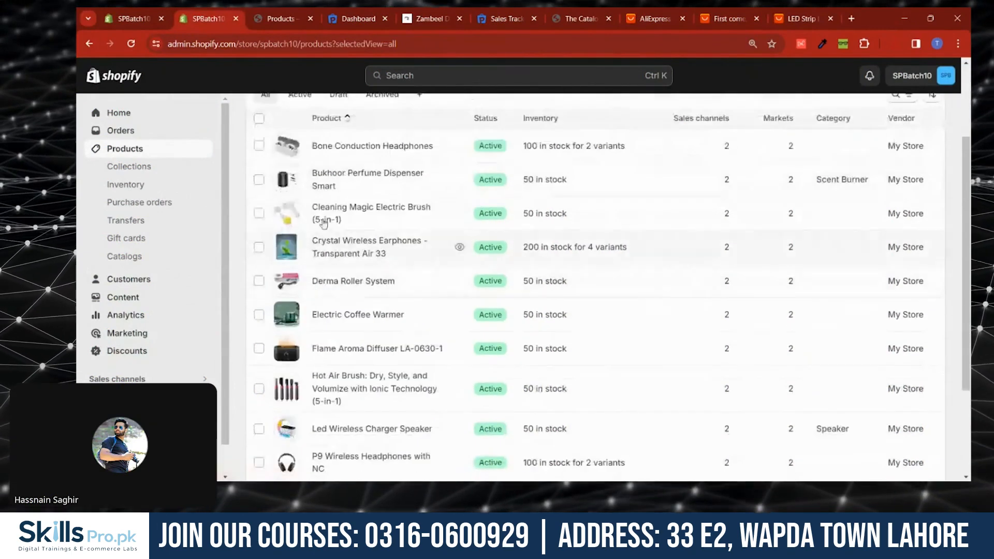
- Add the Cleaning Magic Electric Brush (5-in-1) to the Smart Gadgets and Trending Items collections and save
{"action": "left_click", "coordinate": [325, 220]}
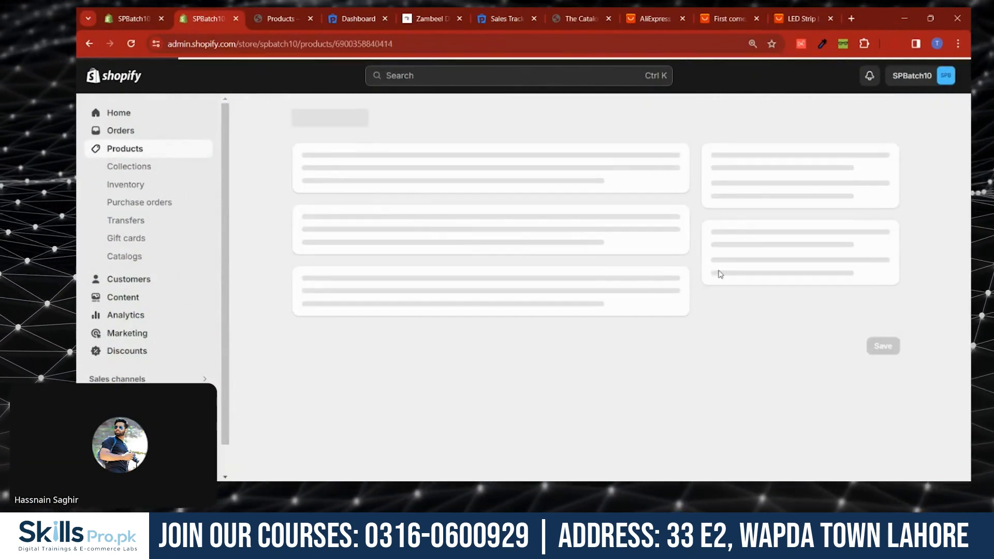
{"action": "scroll", "coordinate": [774, 353], "scroll_direction": "down", "scroll_amount": 5}
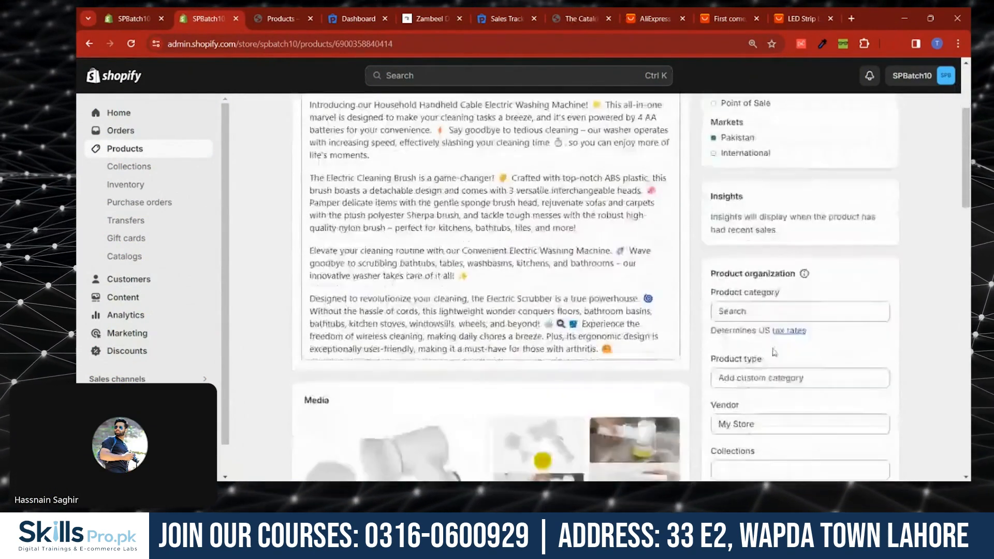
{"action": "left_click", "coordinate": [752, 327]}
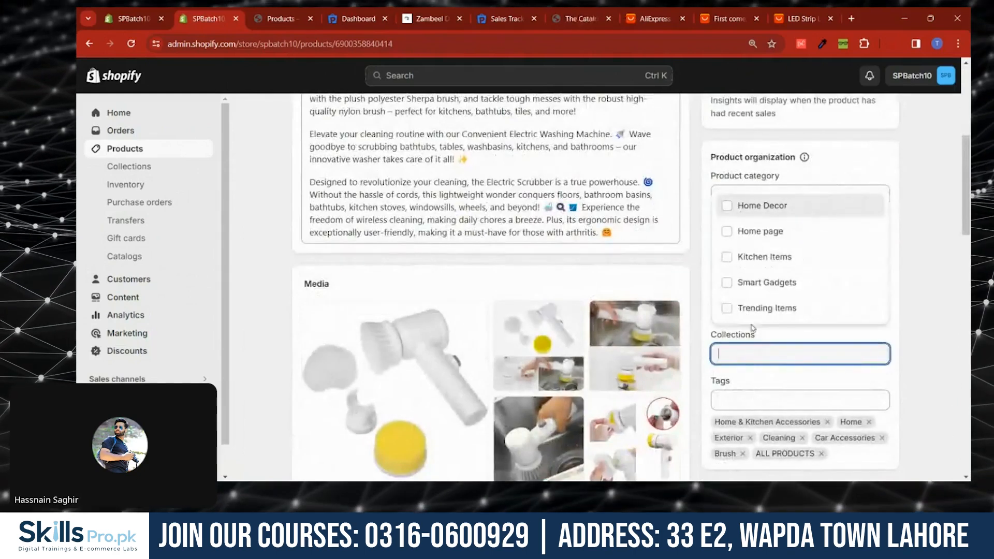
{"action": "left_click", "coordinate": [766, 282]}
{"action": "left_click", "coordinate": [776, 308]}
{"action": "left_click", "coordinate": [876, 76]}
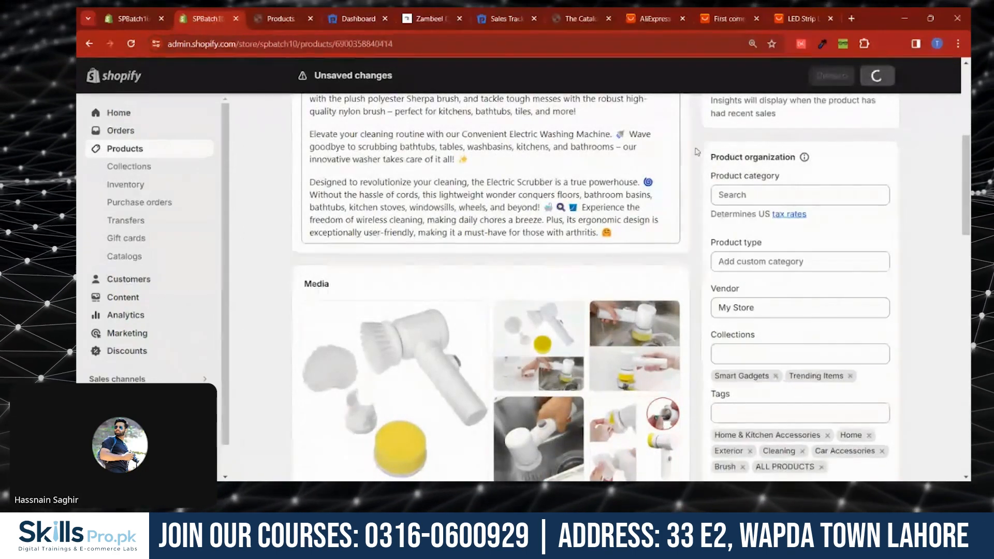
{"action": "scroll", "coordinate": [375, 194], "scroll_direction": "up", "scroll_amount": 3}
{"action": "scroll", "coordinate": [376, 193], "scroll_direction": "up", "scroll_amount": 3}
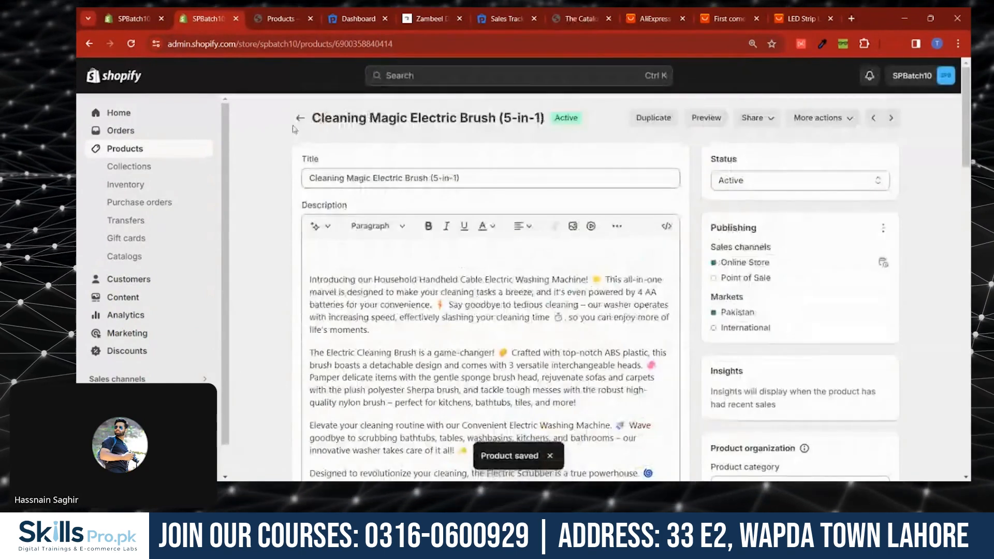
- Open the Crystal Wireless Earphones product, add it to the Smart Gadgets collection, and save
{"action": "scroll", "coordinate": [367, 298], "scroll_direction": "down", "scroll_amount": 1}
{"action": "left_click", "coordinate": [347, 310]}
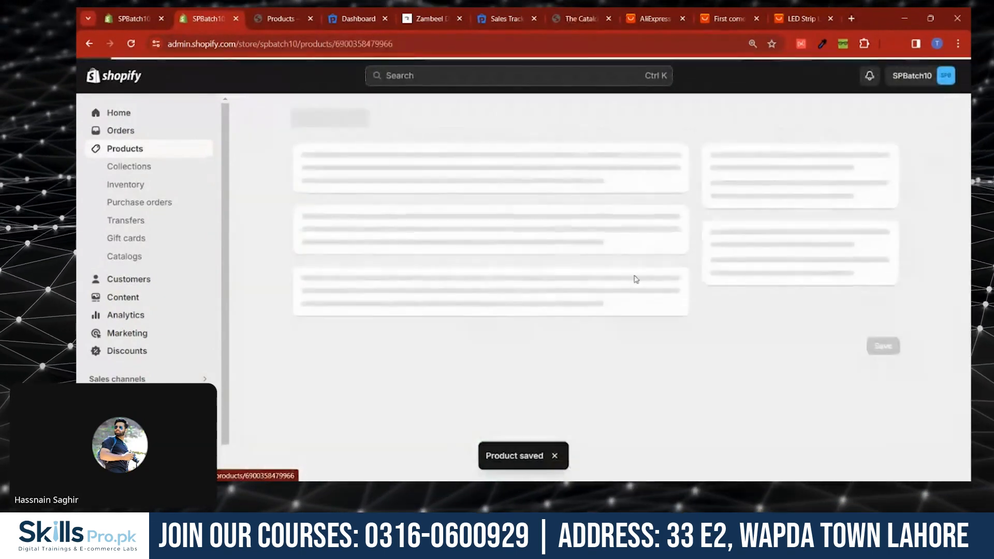
{"action": "scroll", "coordinate": [768, 333], "scroll_direction": "down", "scroll_amount": 6}
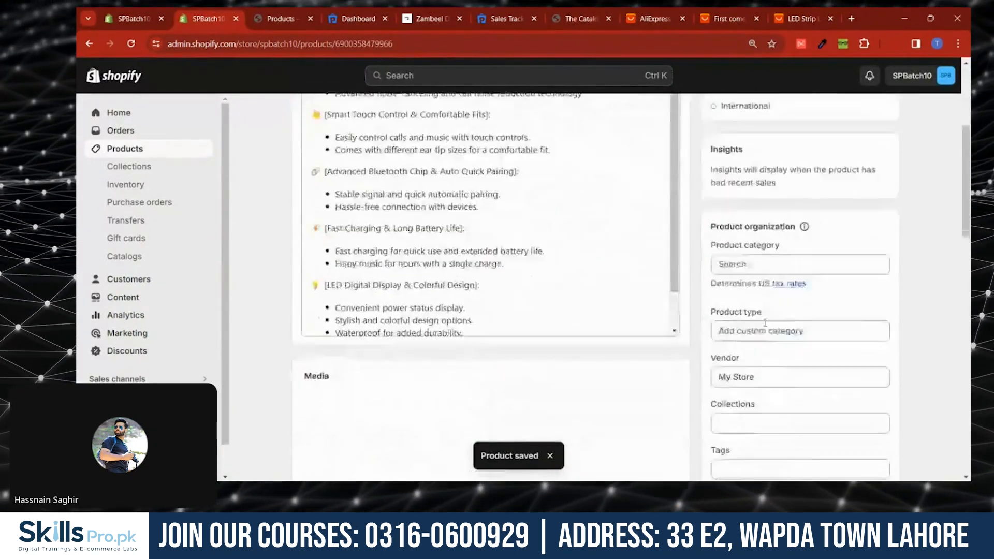
{"action": "scroll", "coordinate": [401, 370], "scroll_direction": "down", "scroll_amount": 2}
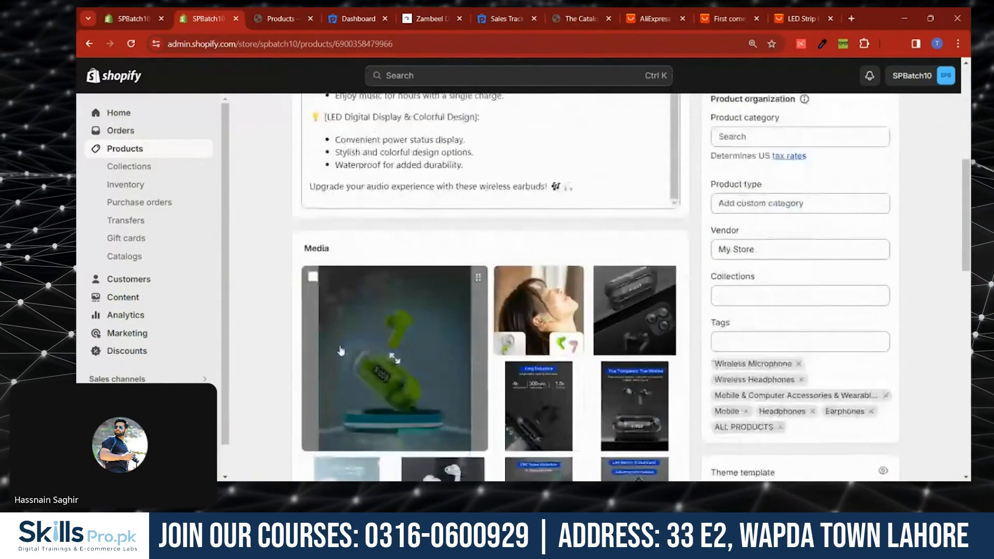
{"action": "scroll", "coordinate": [352, 259], "scroll_direction": "down", "scroll_amount": 2}
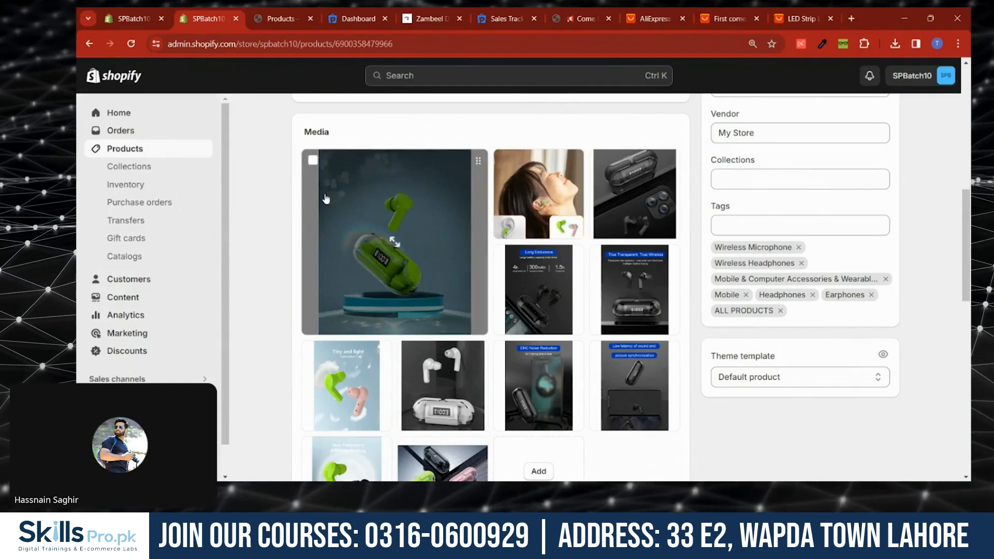
{"action": "left_click", "coordinate": [755, 179]}
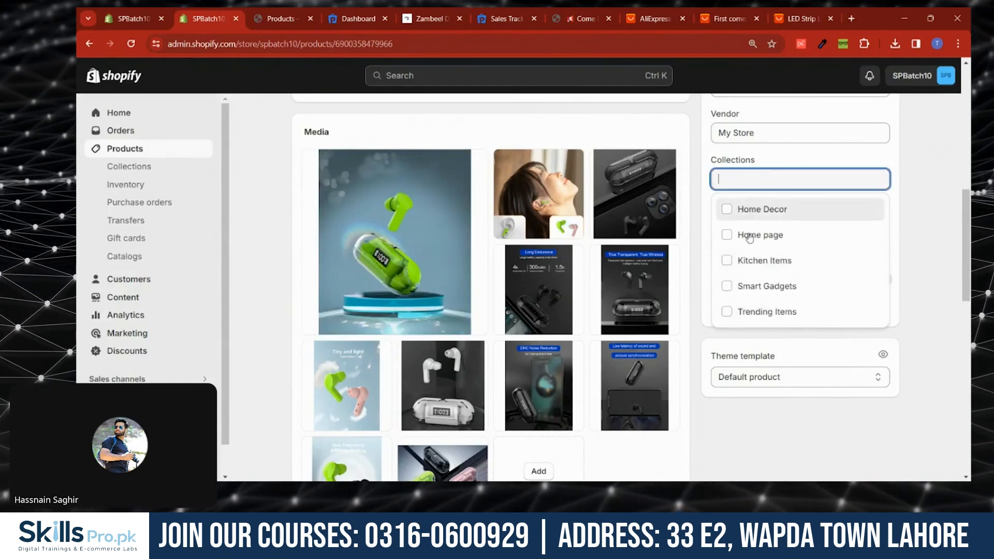
{"action": "left_click", "coordinate": [746, 290]}
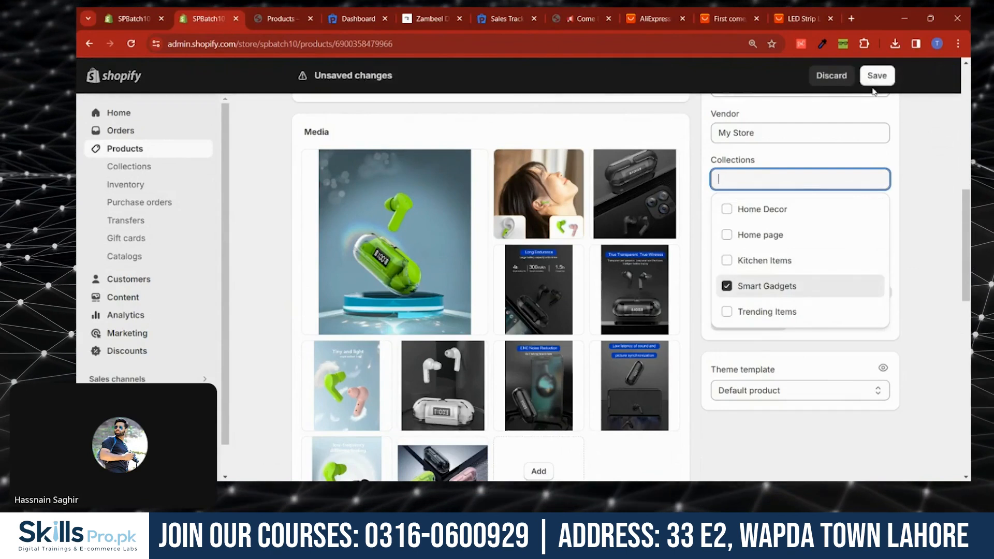
{"action": "left_click", "coordinate": [877, 76]}
- Open the Derma Roller System product, add it to the Trending Items collection, and save
{"action": "scroll", "coordinate": [284, 138], "scroll_direction": "up", "scroll_amount": 8}
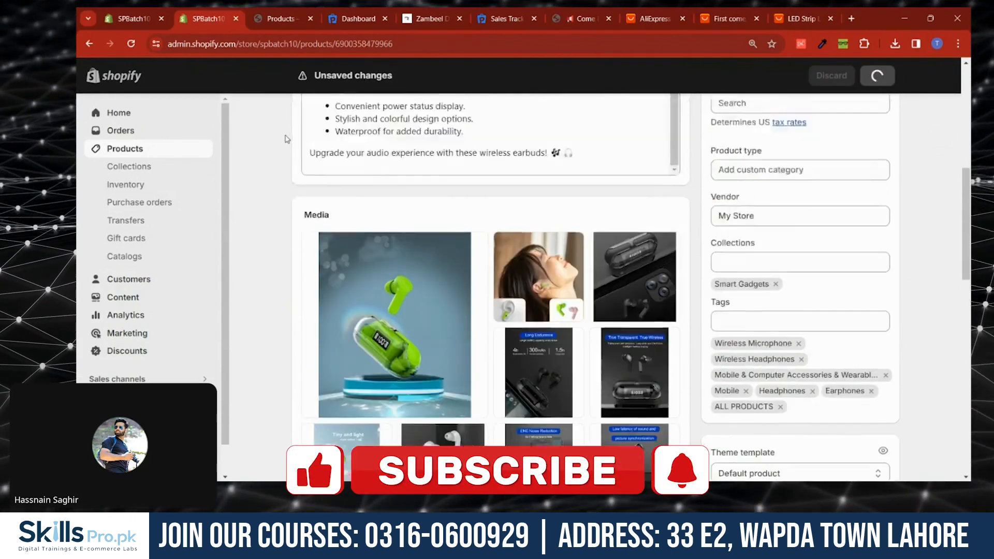
{"action": "left_click", "coordinate": [299, 118]}
{"action": "scroll", "coordinate": [350, 293], "scroll_direction": "down", "scroll_amount": 3}
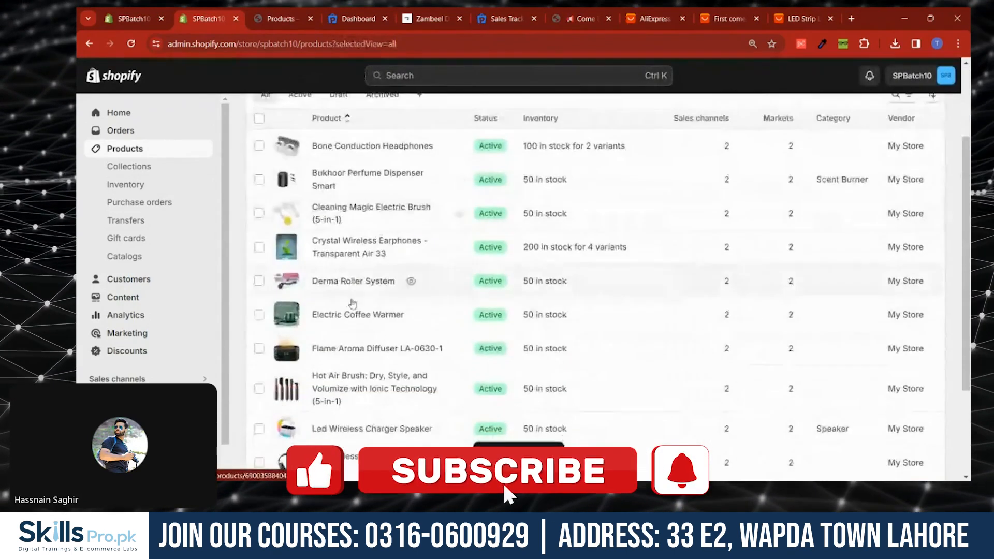
{"action": "left_click", "coordinate": [349, 291]}
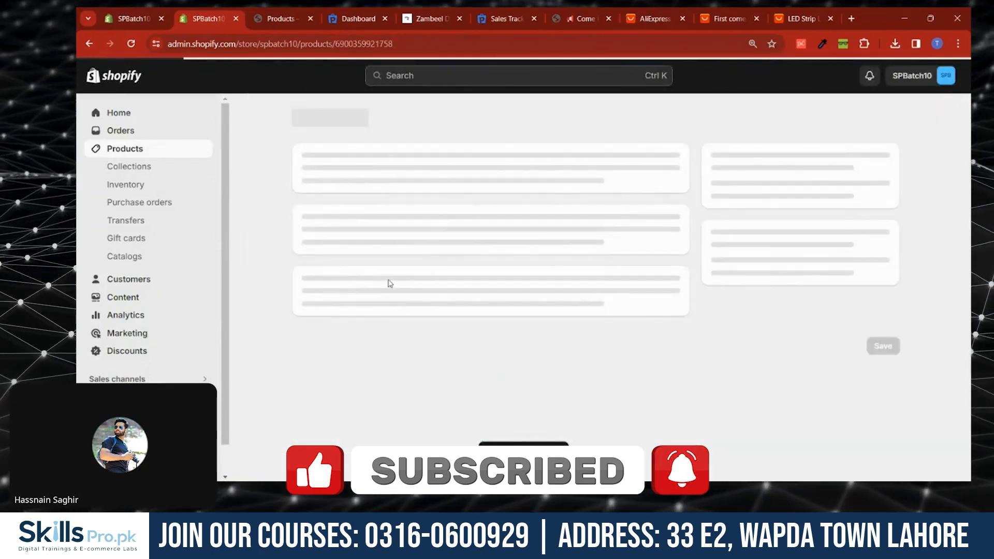
{"action": "scroll", "coordinate": [372, 201], "scroll_direction": "down", "scroll_amount": 8}
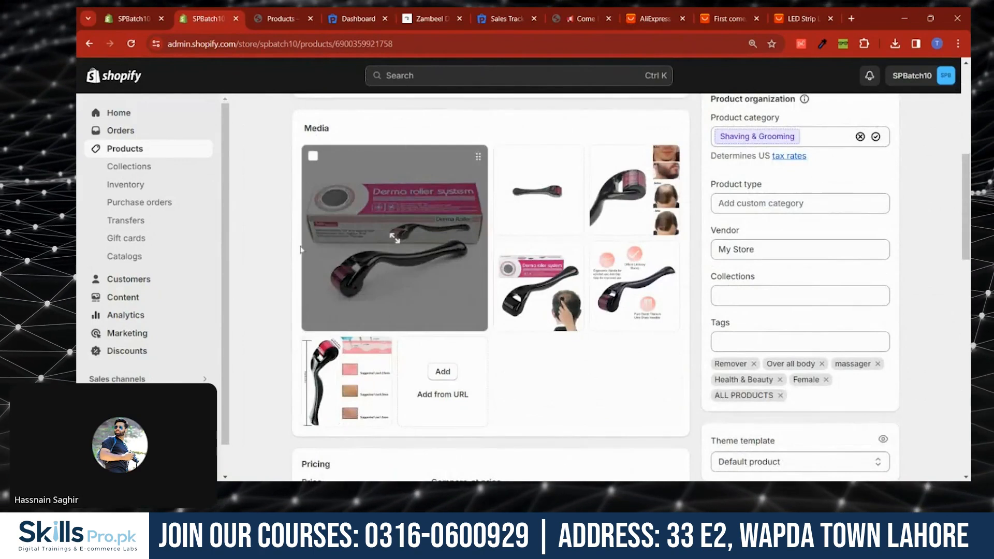
{"action": "left_click", "coordinate": [823, 296]}
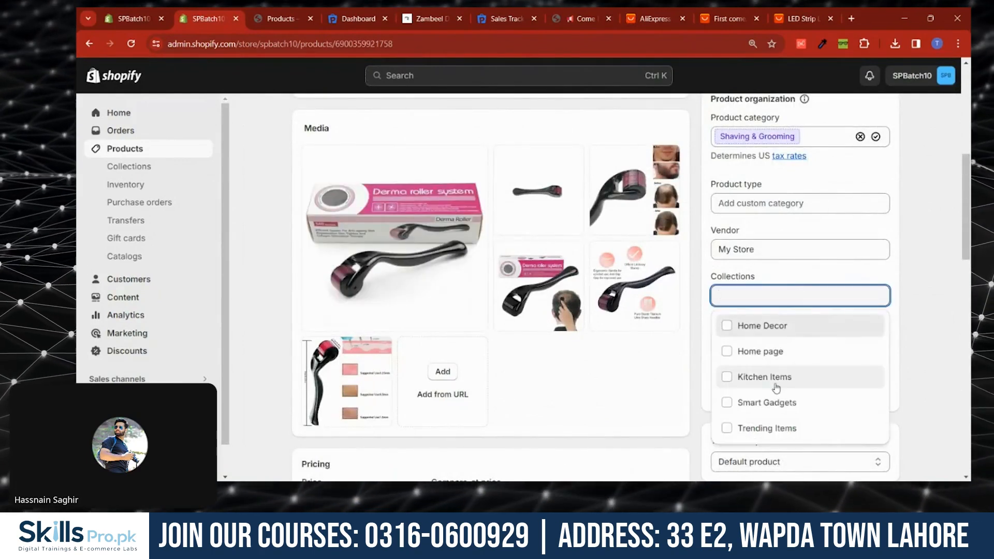
{"action": "left_click", "coordinate": [753, 429]}
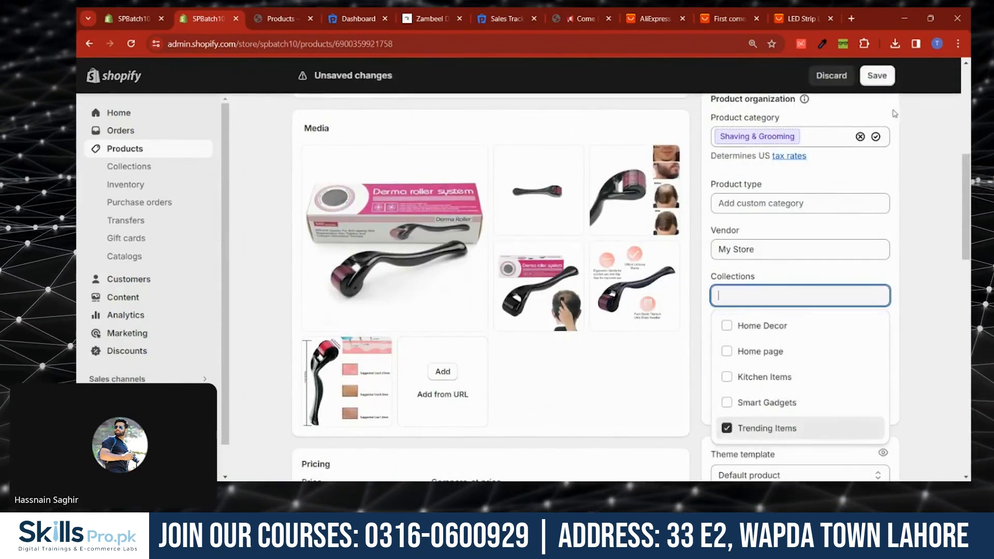
{"action": "left_click", "coordinate": [877, 76]}
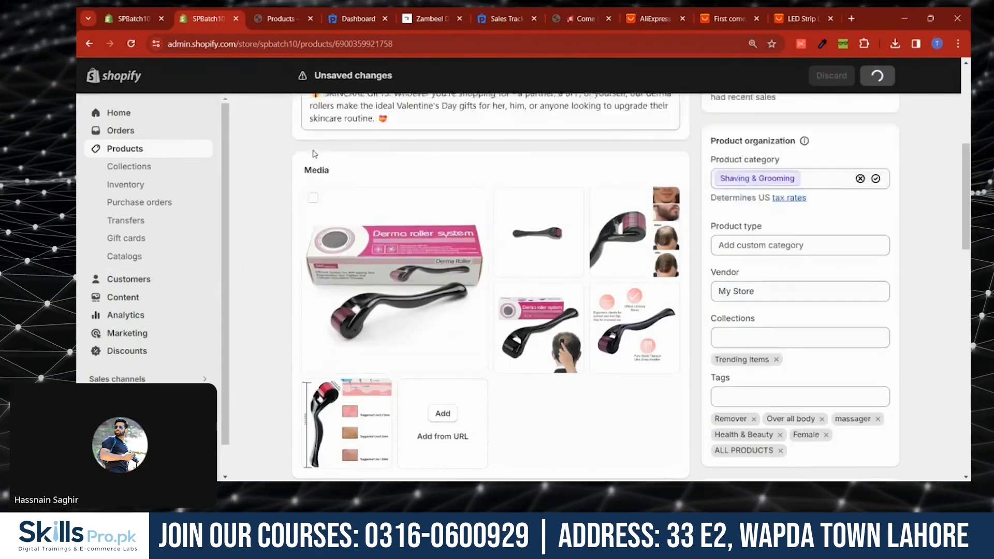
- Open the Electric Coffee Warmer product, assign it only to the Kitchen Items collection, and save
{"action": "left_click", "coordinate": [298, 119]}
{"action": "scroll", "coordinate": [341, 300], "scroll_direction": "down", "scroll_amount": 3}
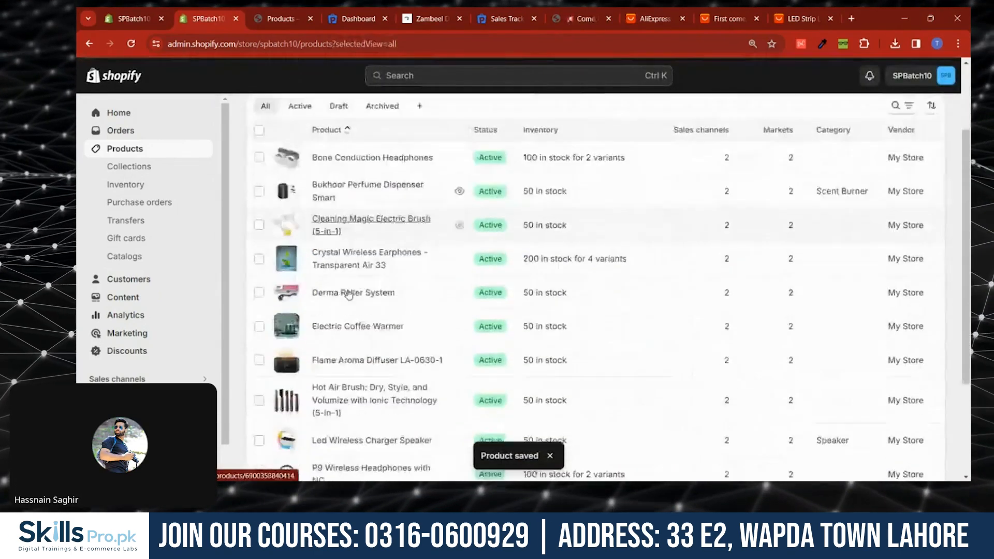
{"action": "left_click", "coordinate": [340, 316]}
{"action": "scroll", "coordinate": [763, 379], "scroll_direction": "down", "scroll_amount": 5}
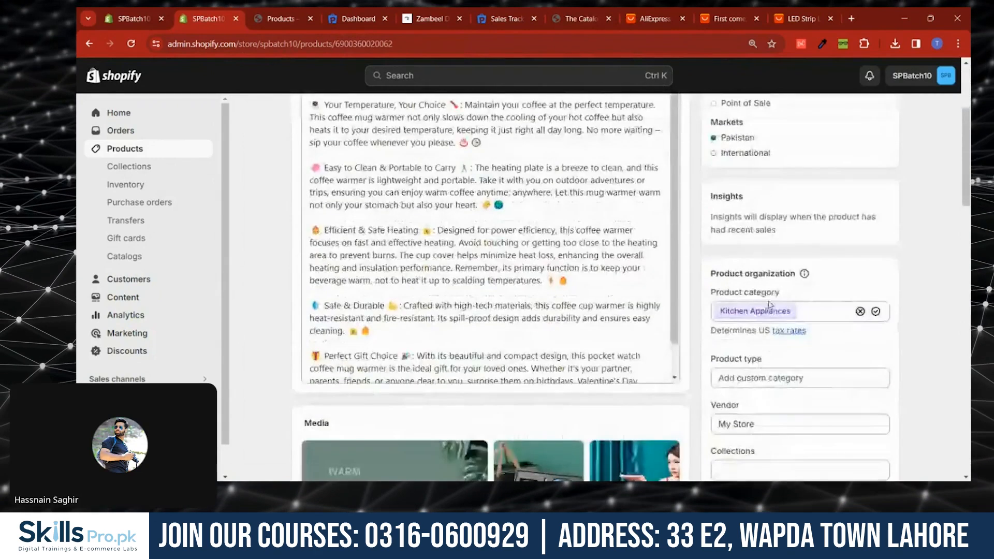
{"action": "scroll", "coordinate": [763, 380], "scroll_direction": "down", "scroll_amount": 2}
{"action": "left_click", "coordinate": [760, 354]}
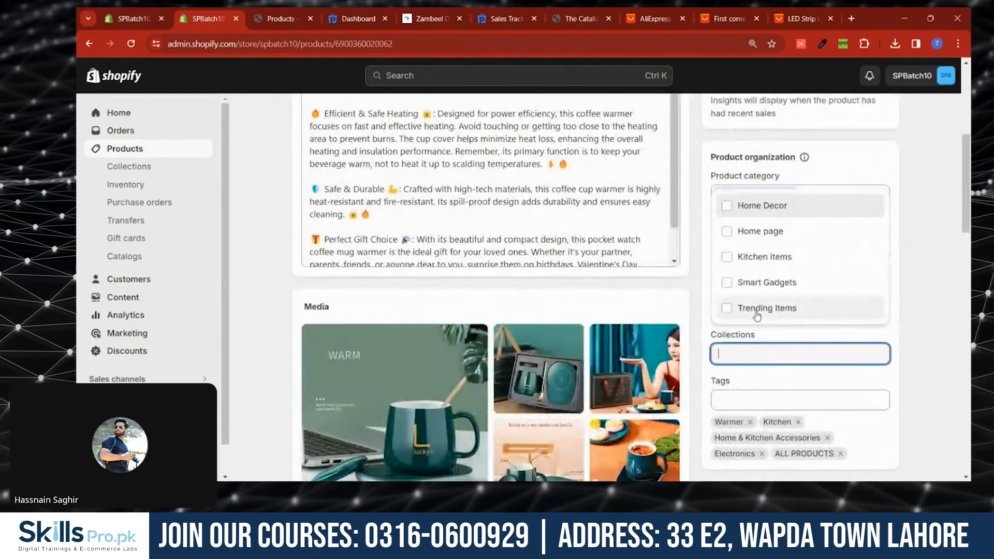
{"action": "left_click", "coordinate": [756, 311]}
{"action": "left_click", "coordinate": [740, 283]}
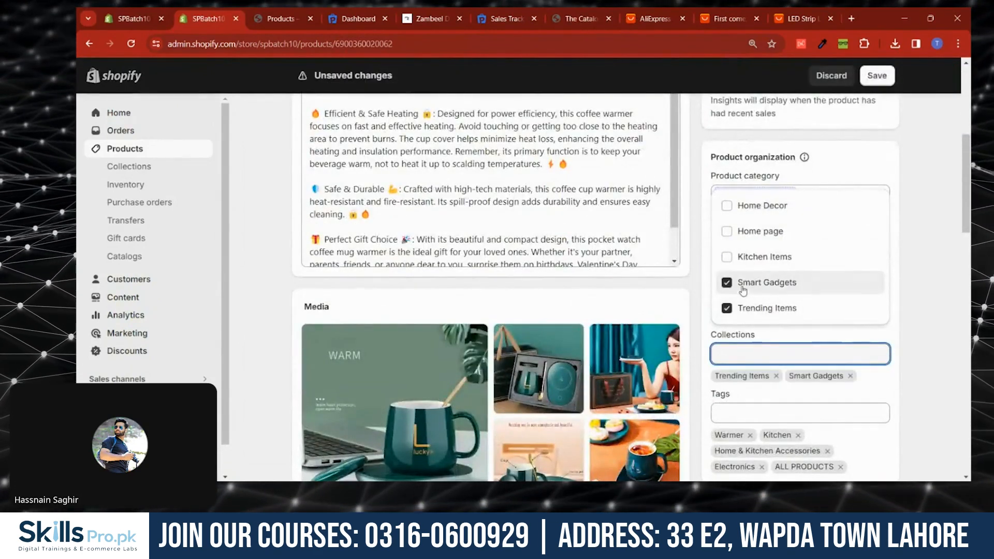
{"action": "left_click", "coordinate": [729, 257]}
{"action": "left_click", "coordinate": [729, 282]}
{"action": "left_click", "coordinate": [726, 308]}
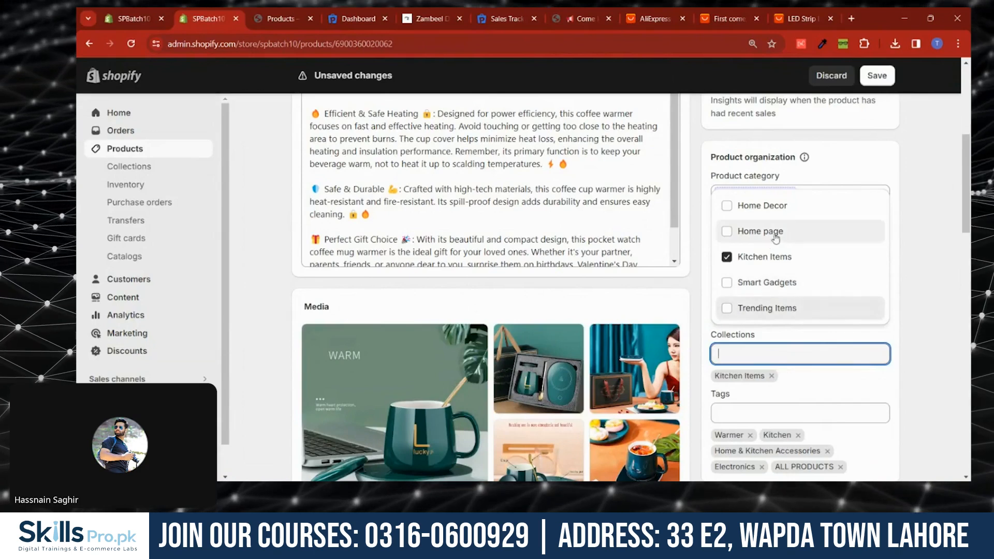
{"action": "left_click", "coordinate": [877, 76]}
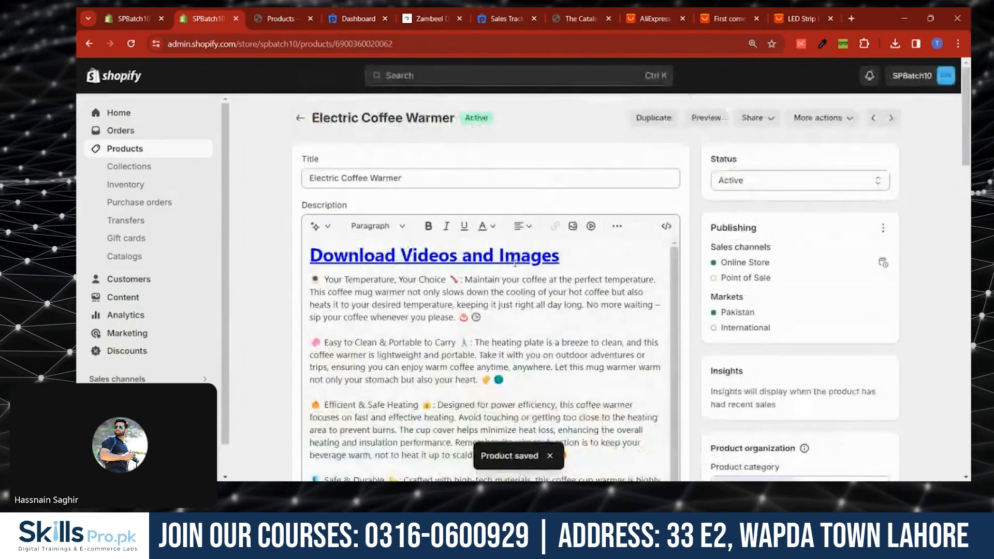
- Open the Flame Aroma Diffuser LA-0630-1 product, add it to the Home Decor collection, and save
{"action": "left_click", "coordinate": [300, 119]}
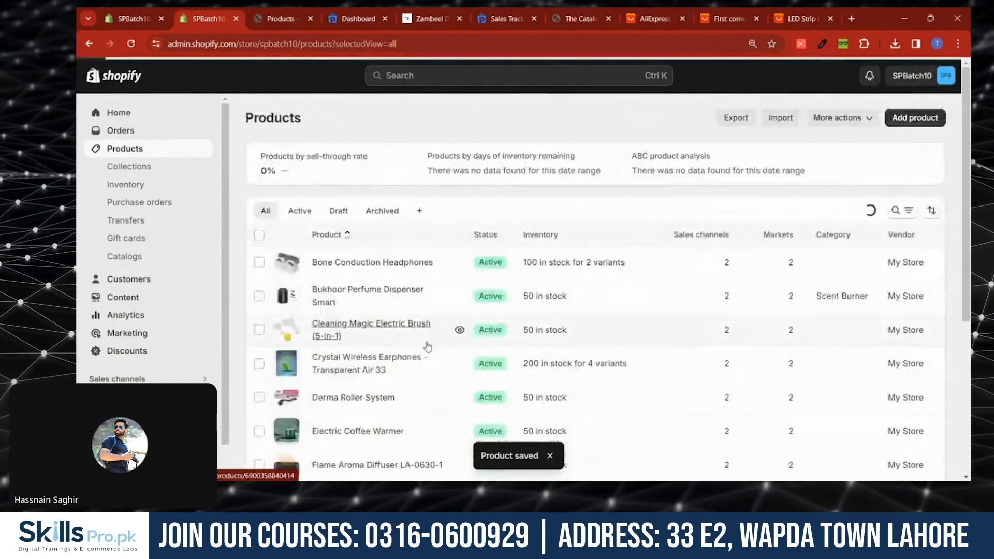
{"action": "scroll", "coordinate": [336, 342], "scroll_direction": "down", "scroll_amount": 2}
{"action": "left_click", "coordinate": [337, 350]}
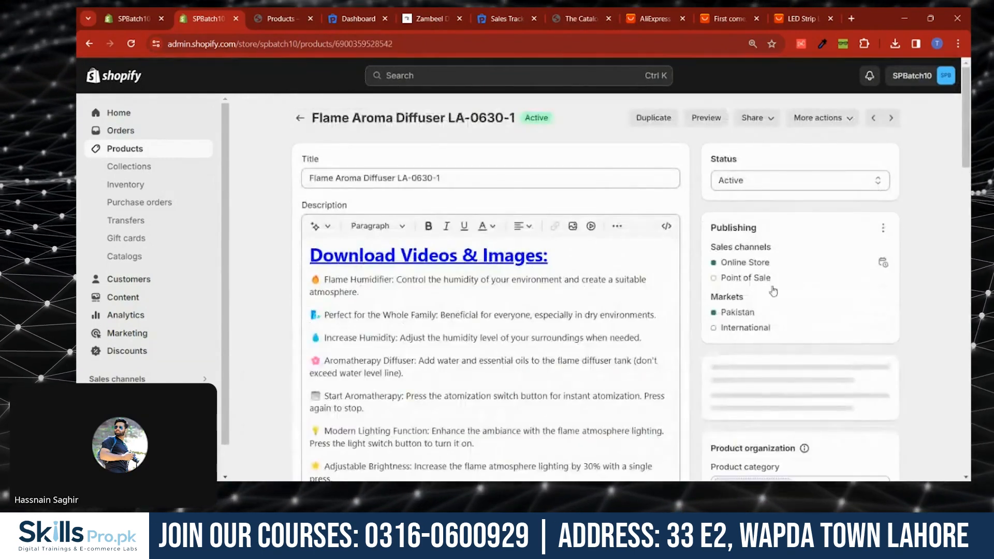
{"action": "scroll", "coordinate": [766, 311], "scroll_direction": "down", "scroll_amount": 5}
{"action": "left_click", "coordinate": [747, 352]}
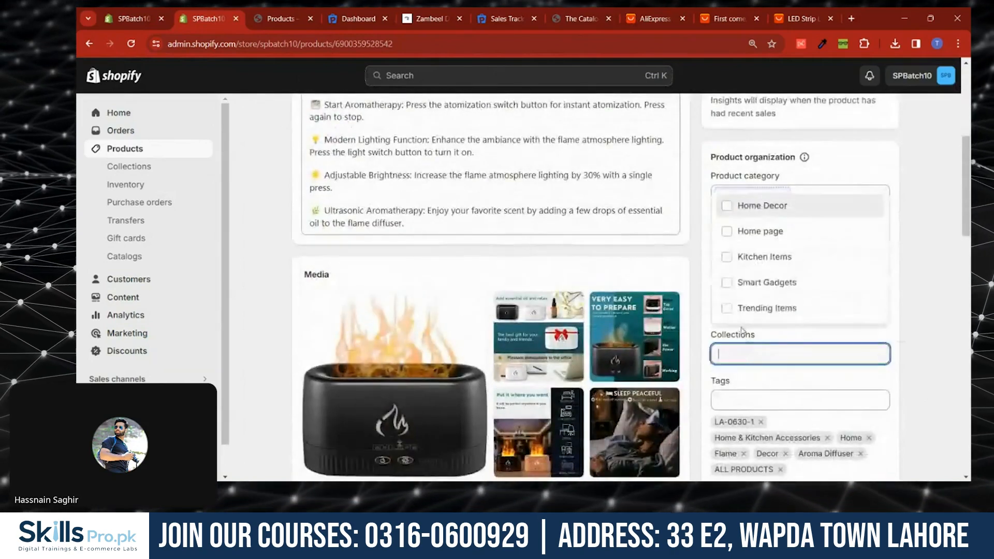
{"action": "left_click", "coordinate": [729, 231]}
{"action": "left_click", "coordinate": [727, 206]}
{"action": "left_click", "coordinate": [730, 230]}
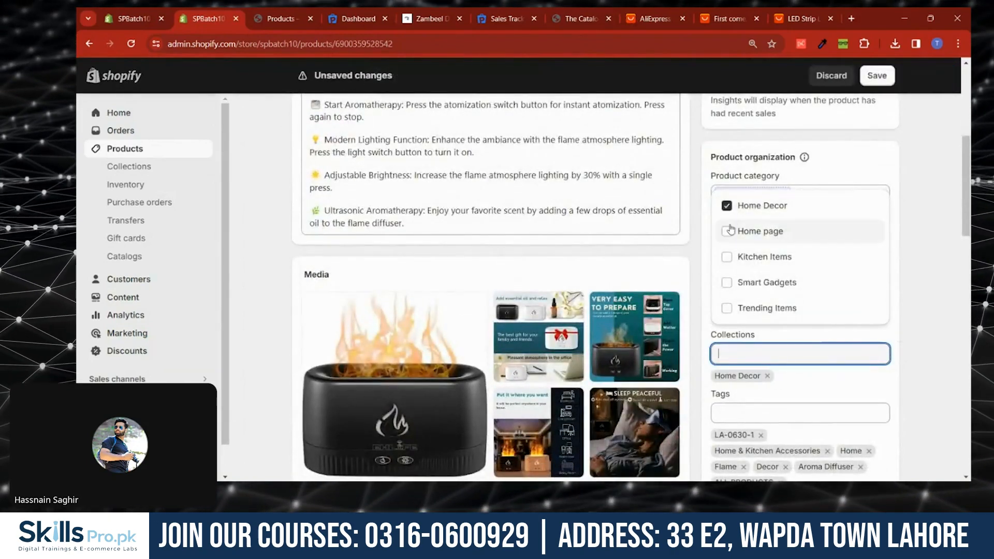
{"action": "left_click", "coordinate": [732, 230]}
{"action": "left_click", "coordinate": [868, 108]}
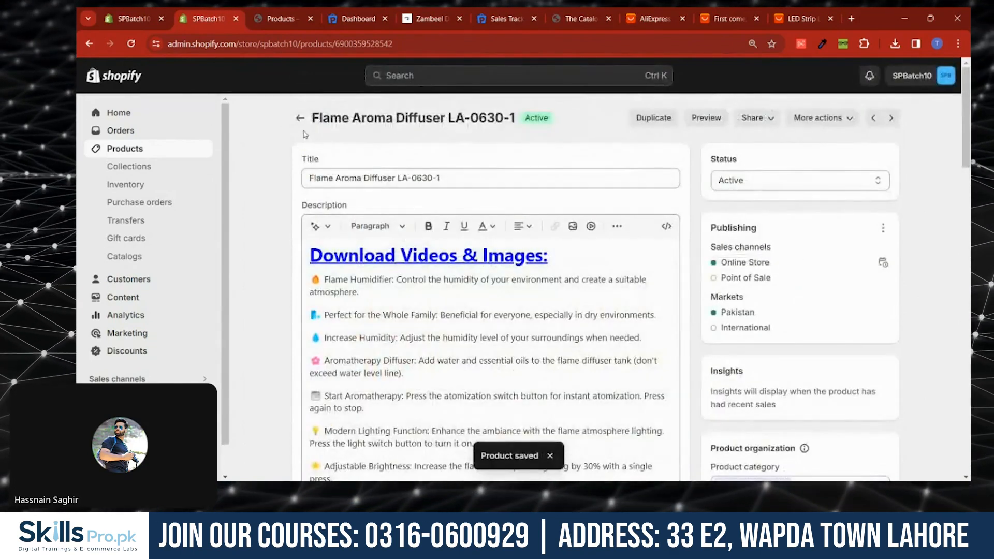
- Open the Hot Air Brush product, add it to the Trending Items and Smart Gadgets collections, and save
{"action": "scroll", "coordinate": [347, 249], "scroll_direction": "down", "scroll_amount": 5}
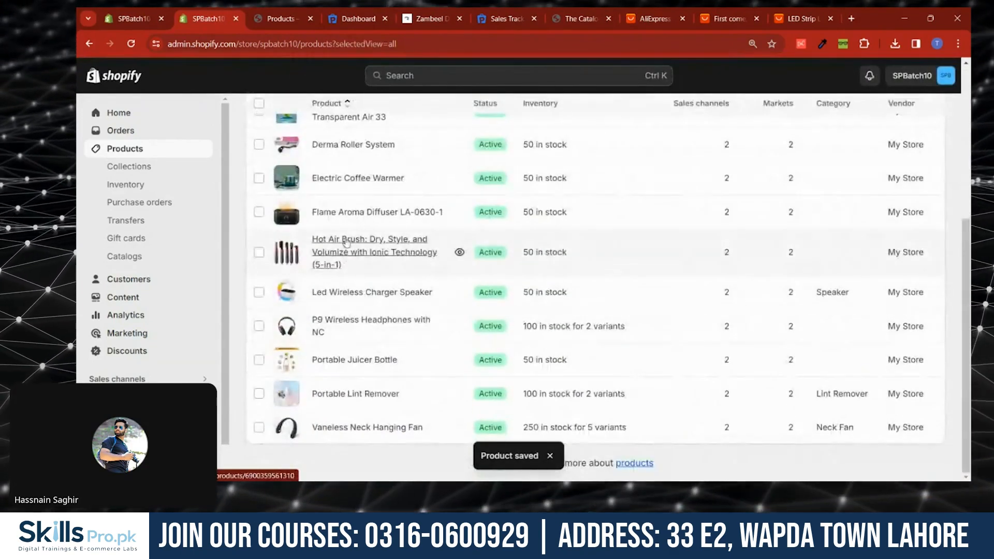
{"action": "left_click", "coordinate": [343, 257]}
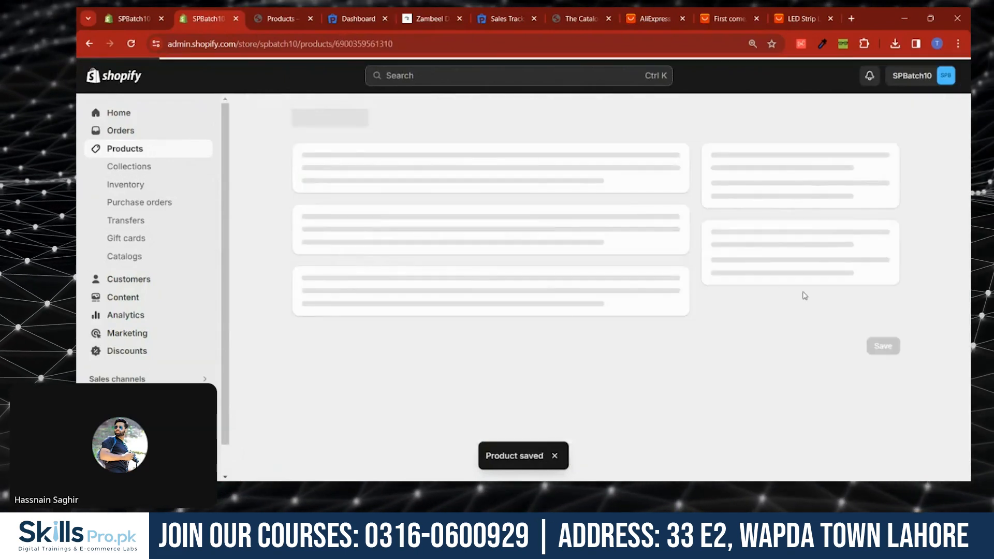
{"action": "scroll", "coordinate": [775, 308], "scroll_direction": "down", "scroll_amount": 6}
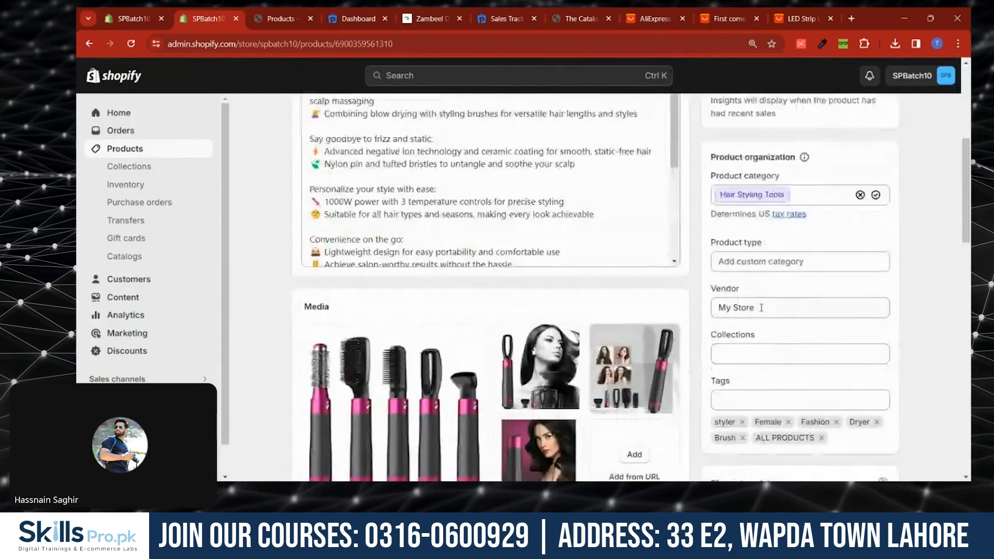
{"action": "left_click", "coordinate": [765, 348]}
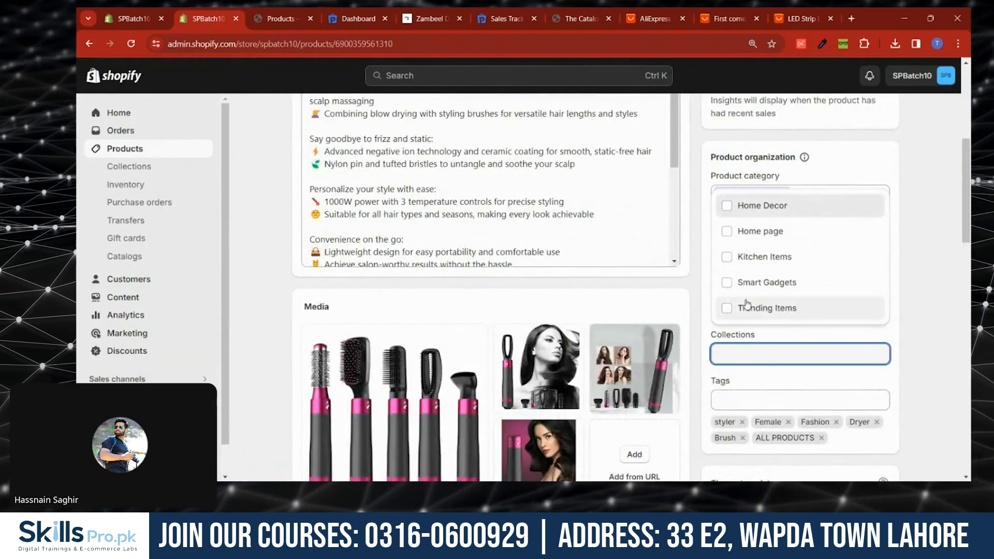
{"action": "left_click", "coordinate": [734, 309]}
{"action": "left_click", "coordinate": [730, 282]}
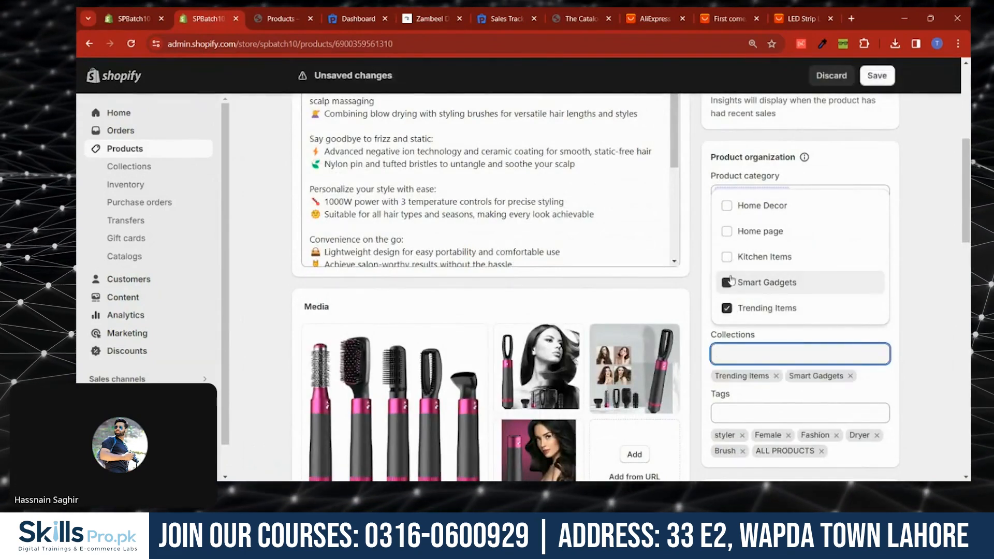
{"action": "left_click", "coordinate": [874, 75]}
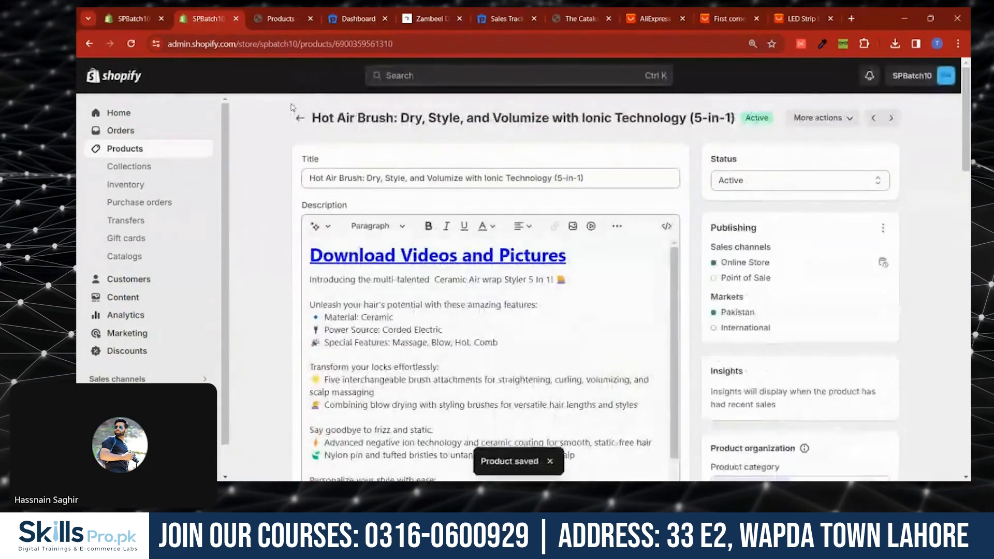
- Open the Portable Juicer Bottle product, add it to the Kitchen Items collection, and save
{"action": "left_click", "coordinate": [302, 126]}
{"action": "scroll", "coordinate": [341, 334], "scroll_direction": "down", "scroll_amount": 5}
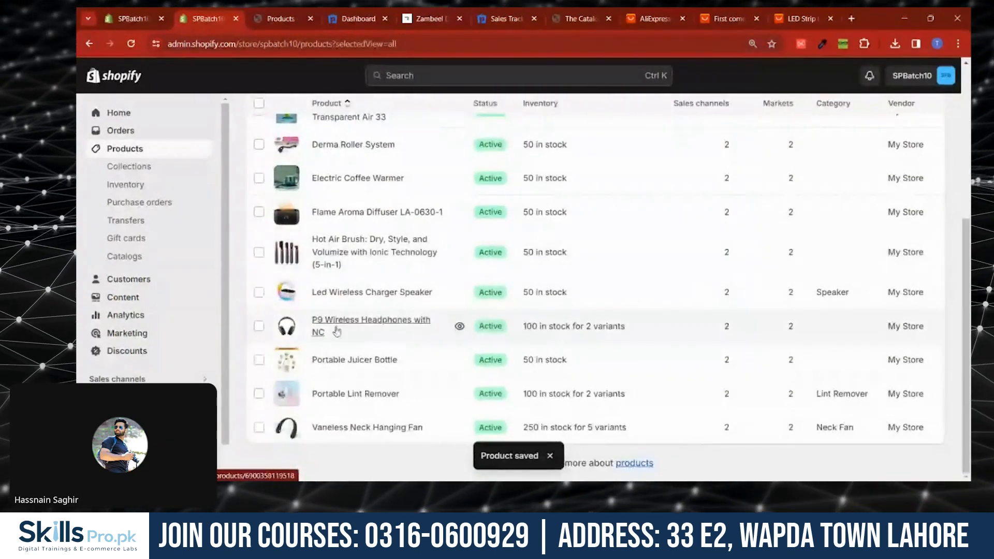
{"action": "left_click", "coordinate": [337, 292]}
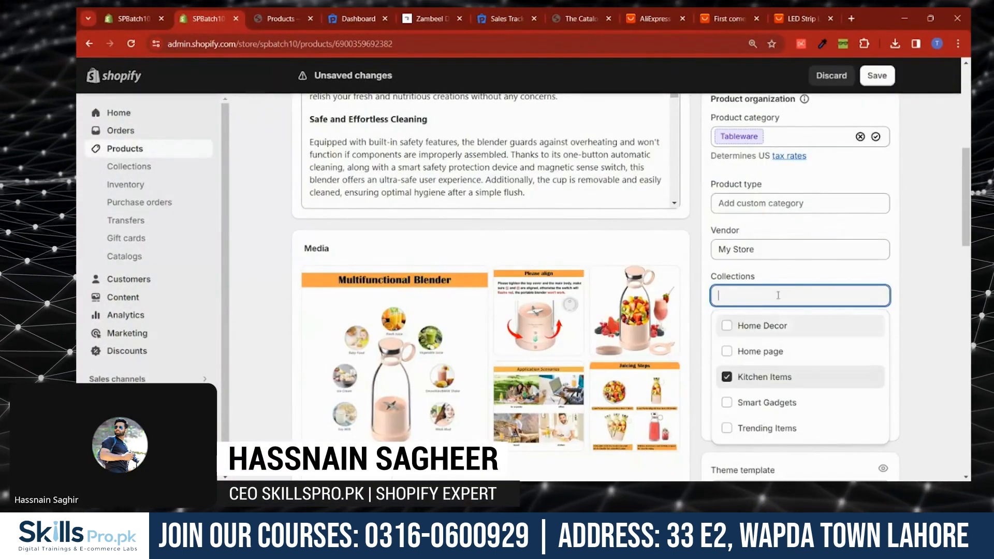
{"action": "left_click", "coordinate": [876, 78]}
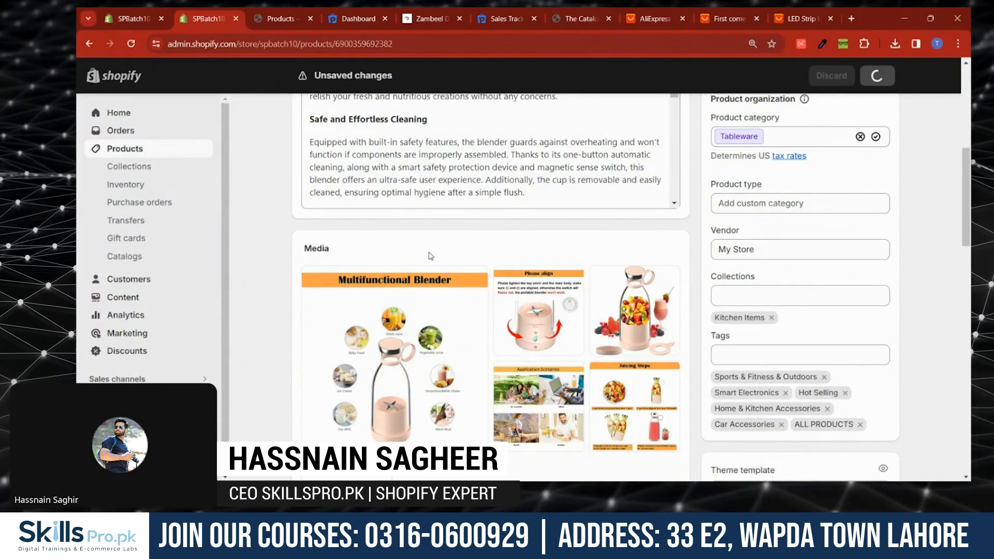
- Open the Portable Lint Remover product and review its assigned collections
{"action": "left_click", "coordinate": [301, 118]}
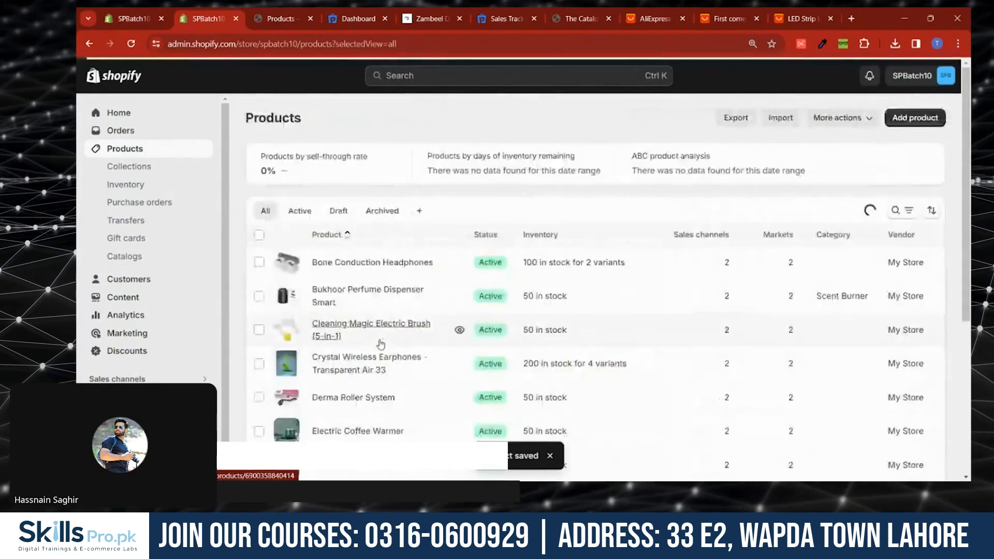
{"action": "scroll", "coordinate": [380, 344], "scroll_direction": "down", "scroll_amount": 6}
{"action": "left_click", "coordinate": [362, 394]}
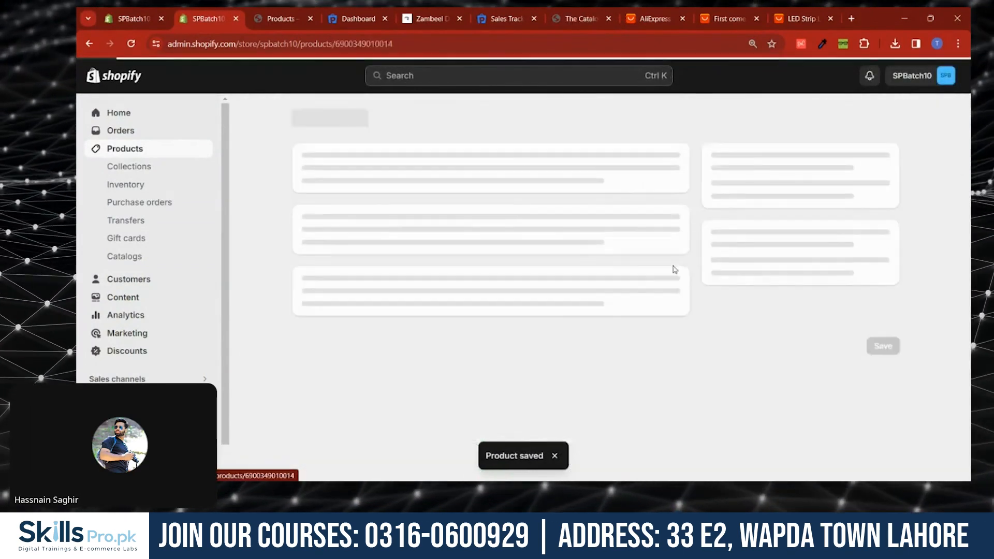
{"action": "scroll", "coordinate": [763, 332], "scroll_direction": "down", "scroll_amount": 6}
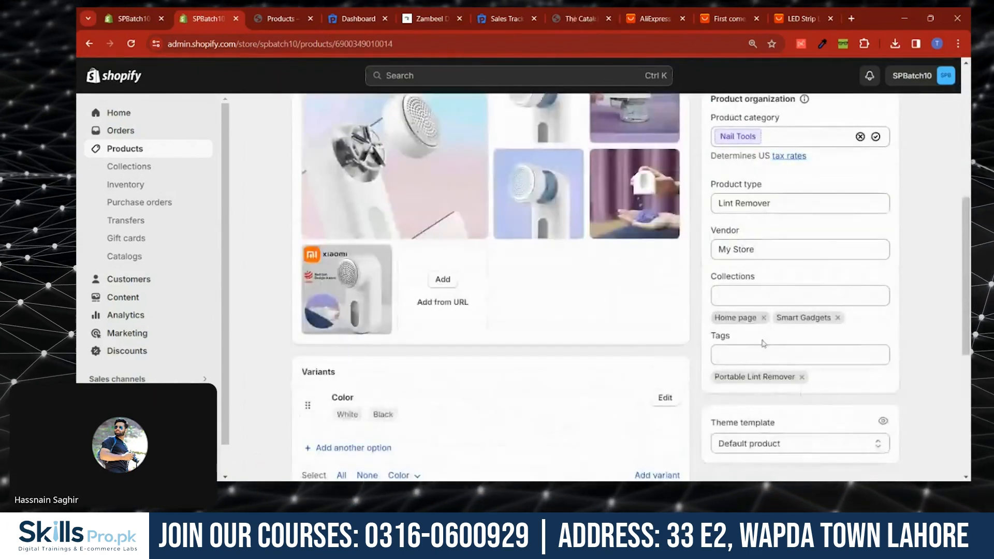
{"action": "scroll", "coordinate": [750, 284], "scroll_direction": "up", "scroll_amount": 7}
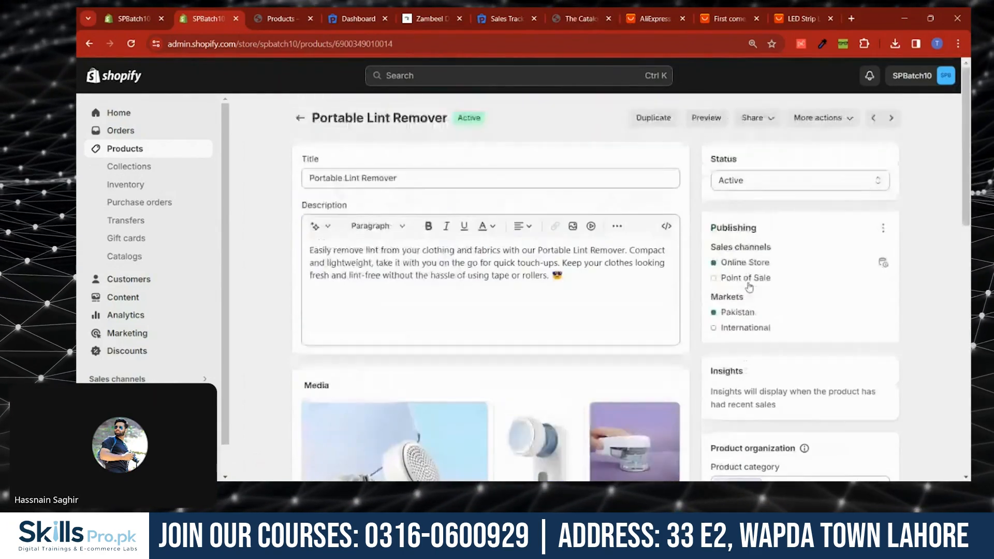
{"action": "left_click", "coordinate": [299, 119]}
- Open the Vaneless Neck Hanging Fan product, add it to the Smart Gadgets collection, and save
{"action": "scroll", "coordinate": [367, 331], "scroll_direction": "down", "scroll_amount": 6}
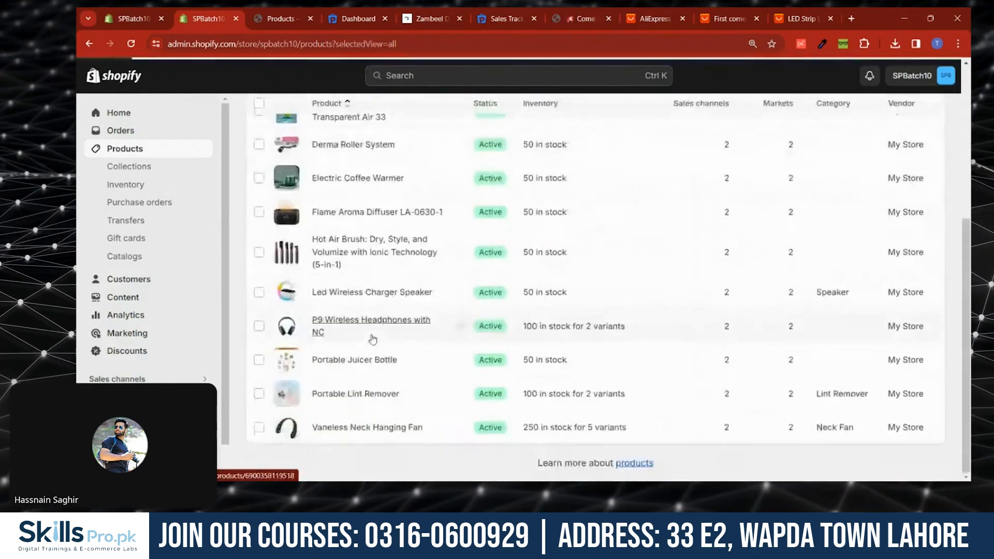
{"action": "left_click", "coordinate": [339, 433]}
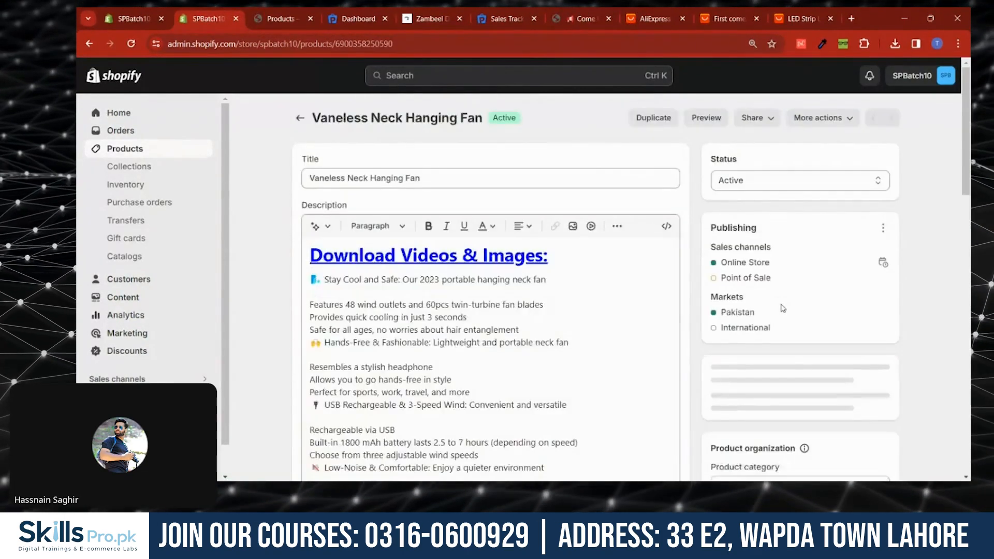
{"action": "scroll", "coordinate": [783, 308], "scroll_direction": "down", "scroll_amount": 10}
{"action": "left_click", "coordinate": [800, 179]}
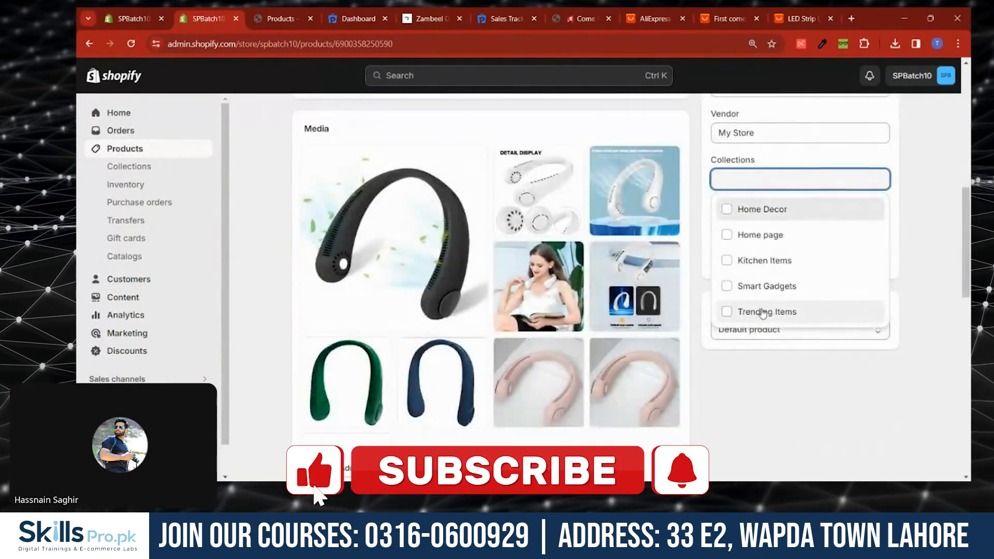
{"action": "left_click", "coordinate": [762, 287]}
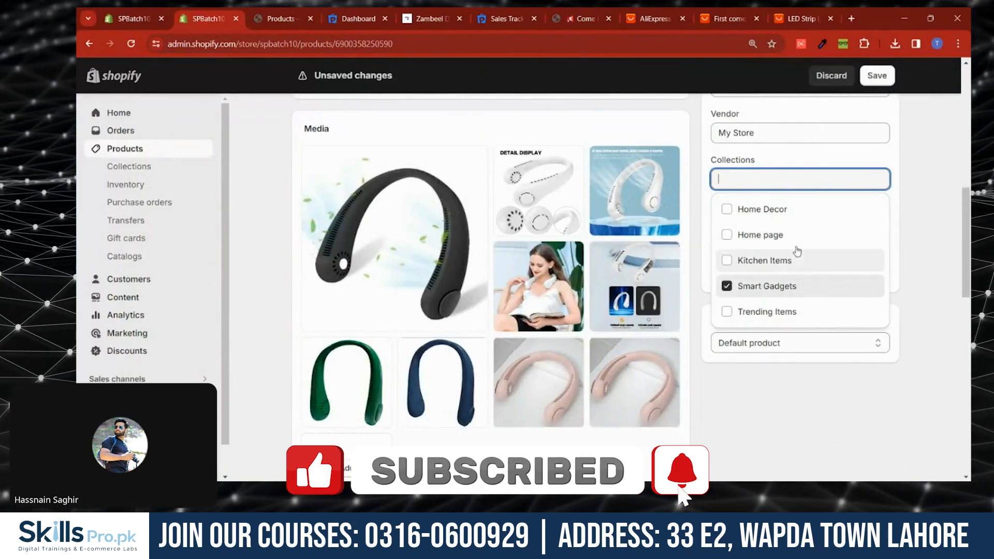
{"action": "left_click", "coordinate": [875, 76]}
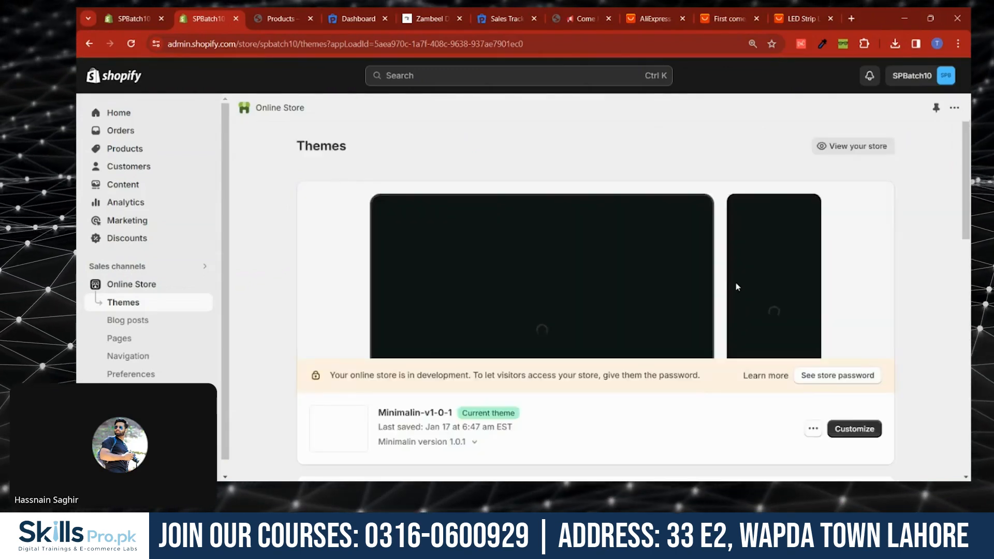
- Customize the Minimalin-v1-0-1 theme and open the Best Selling tab-with-product section's settings
{"action": "left_click", "coordinate": [855, 430]}
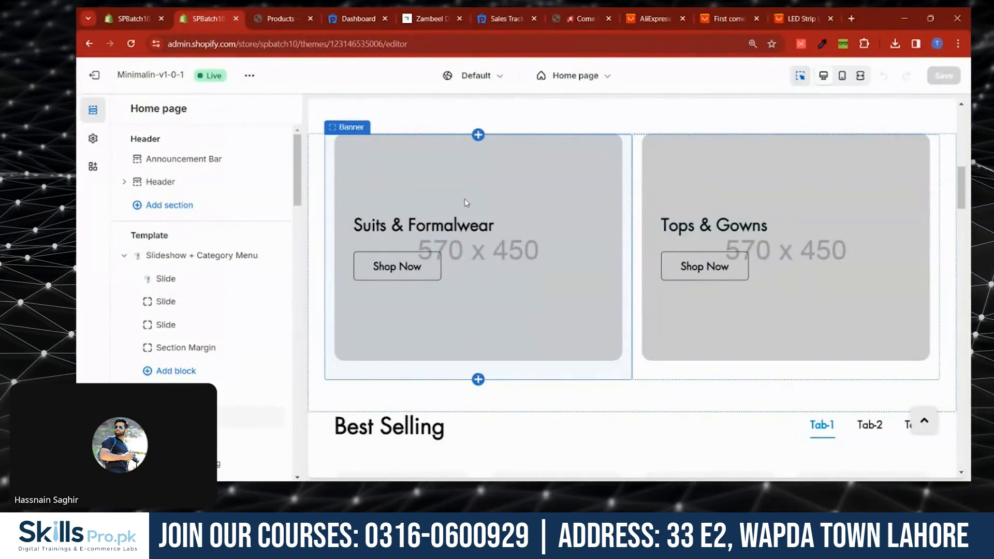
{"action": "scroll", "coordinate": [466, 203], "scroll_direction": "down", "scroll_amount": 3}
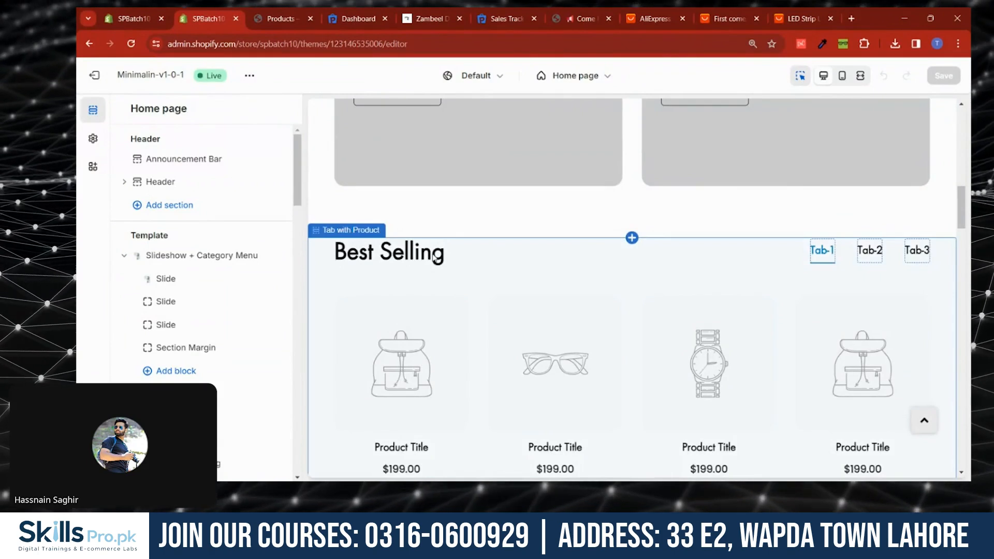
{"action": "left_click", "coordinate": [349, 233]}
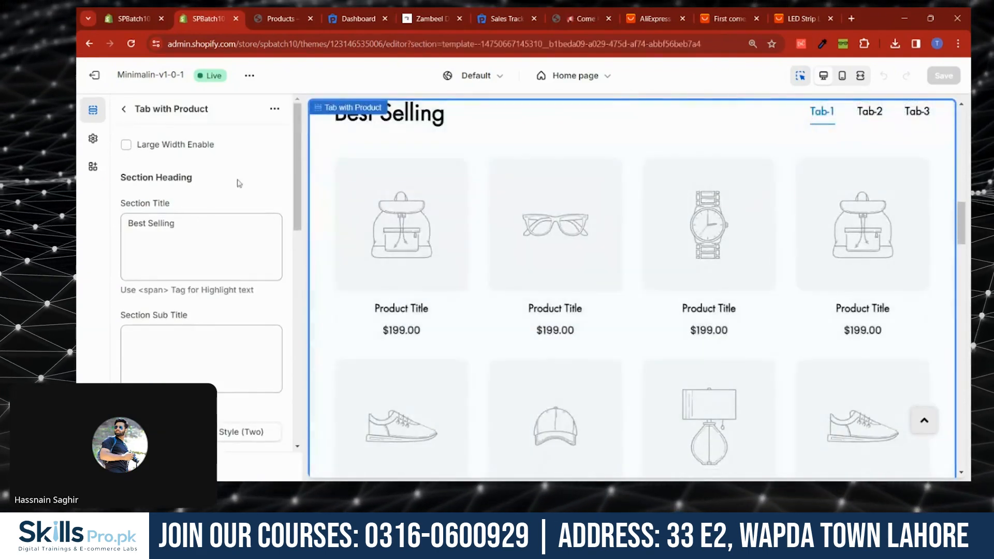